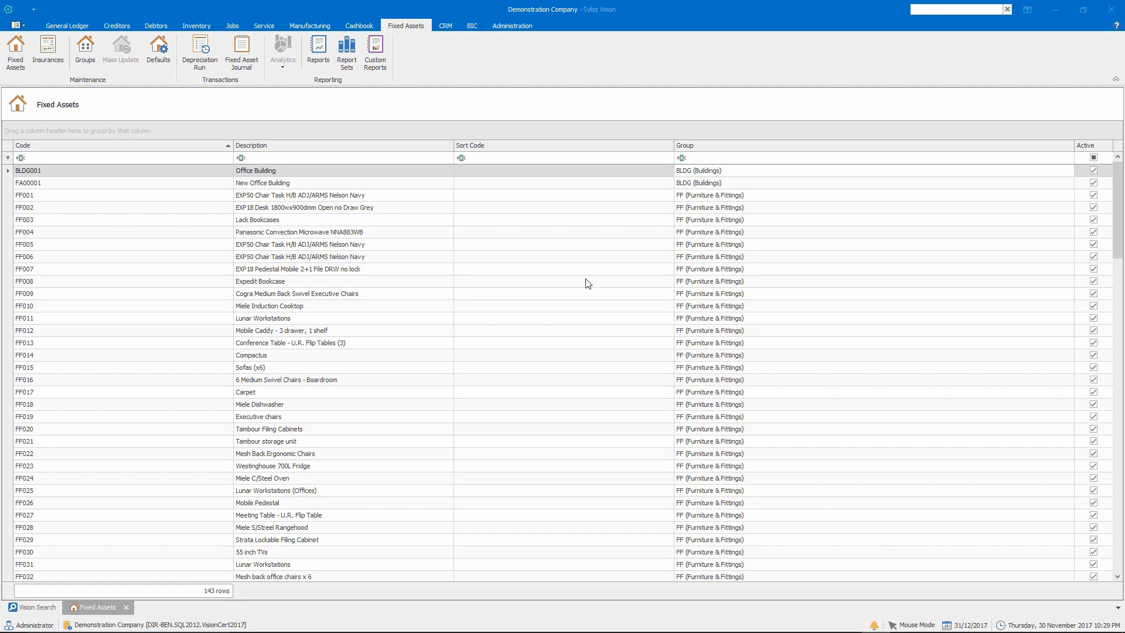
Open the BLDG001 Office Building asset record for editing and examine its depreciation books, technical, maintenance and insurance details
right_click(400, 176)
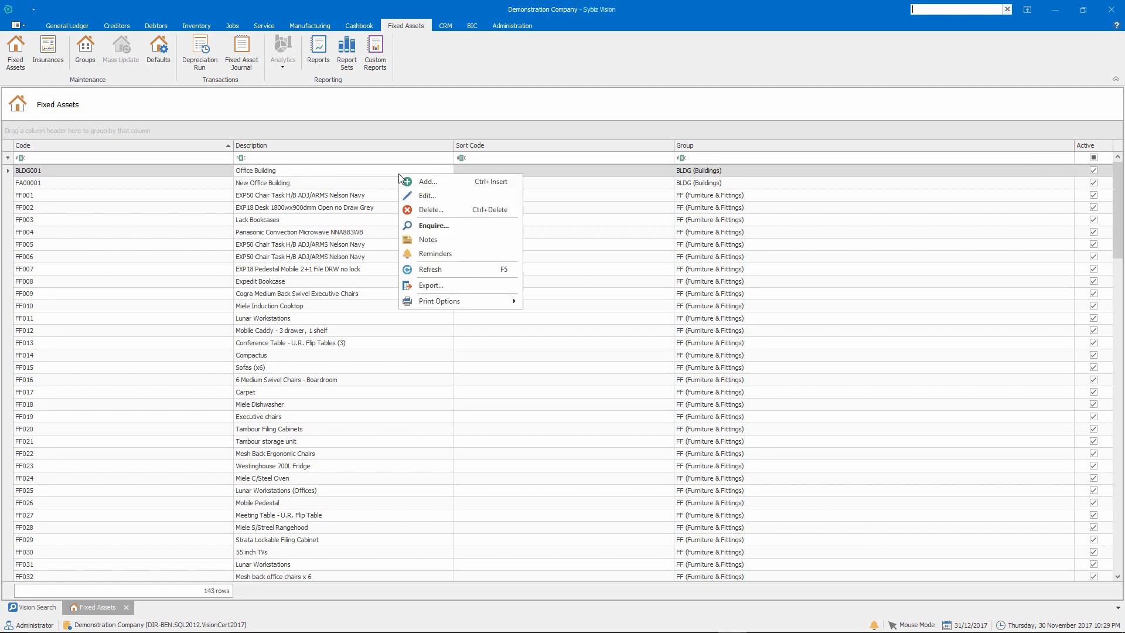
click(412, 197)
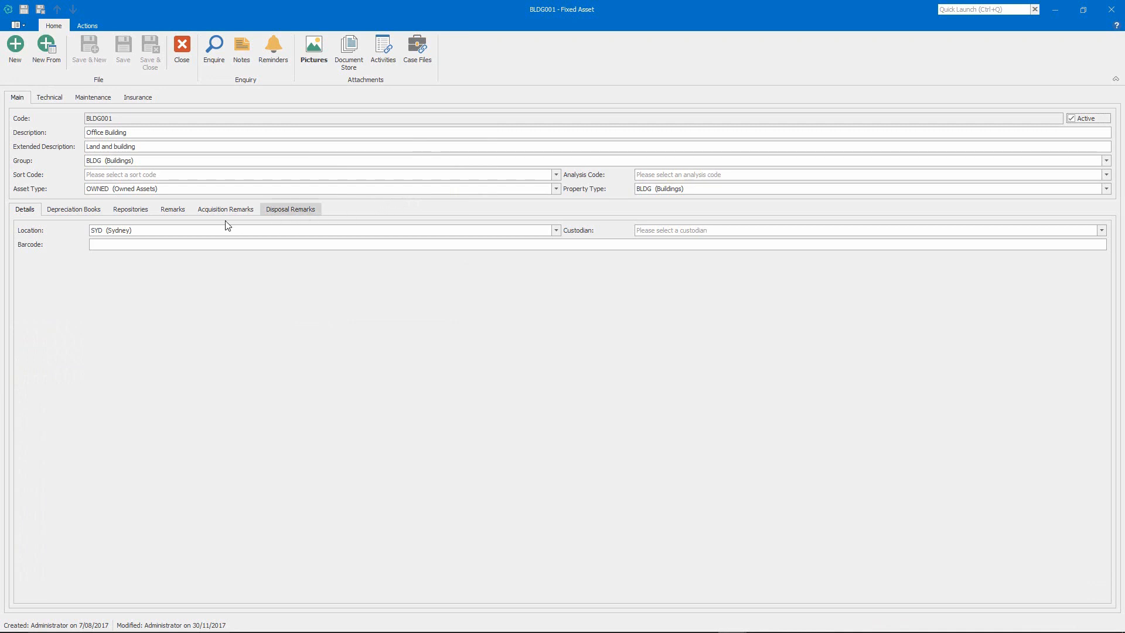
click(93, 212)
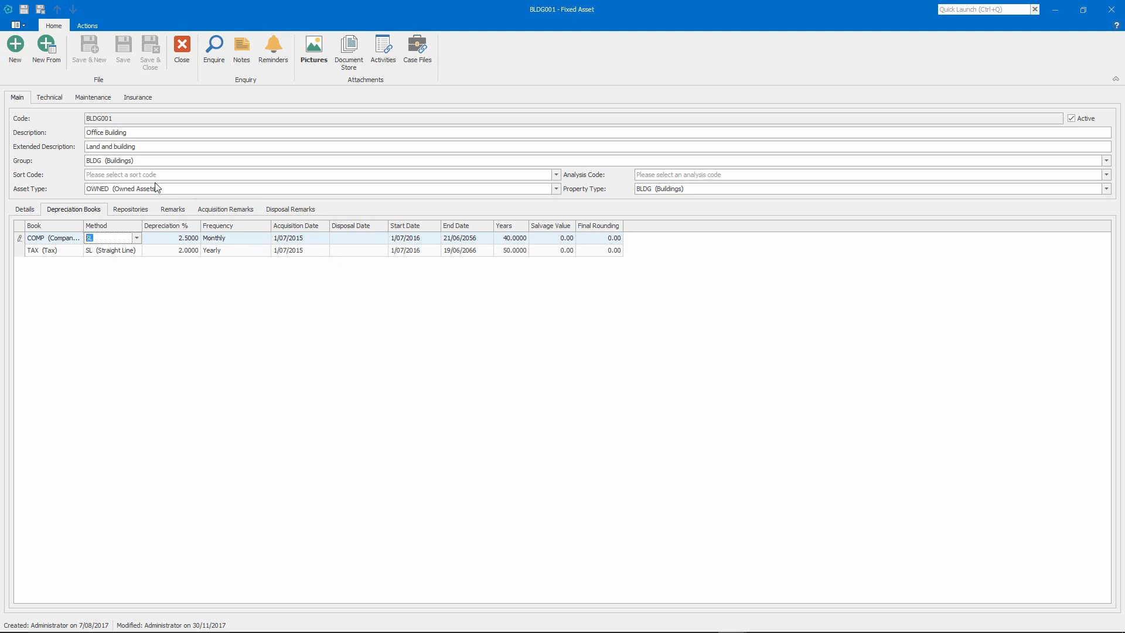
click(54, 97)
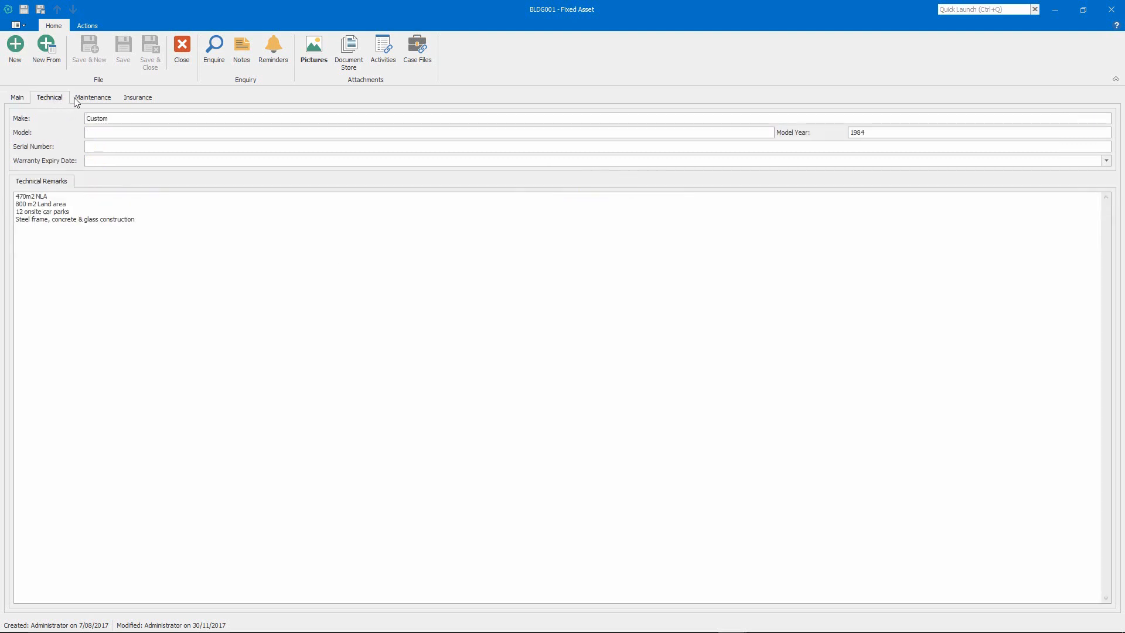
click(97, 101)
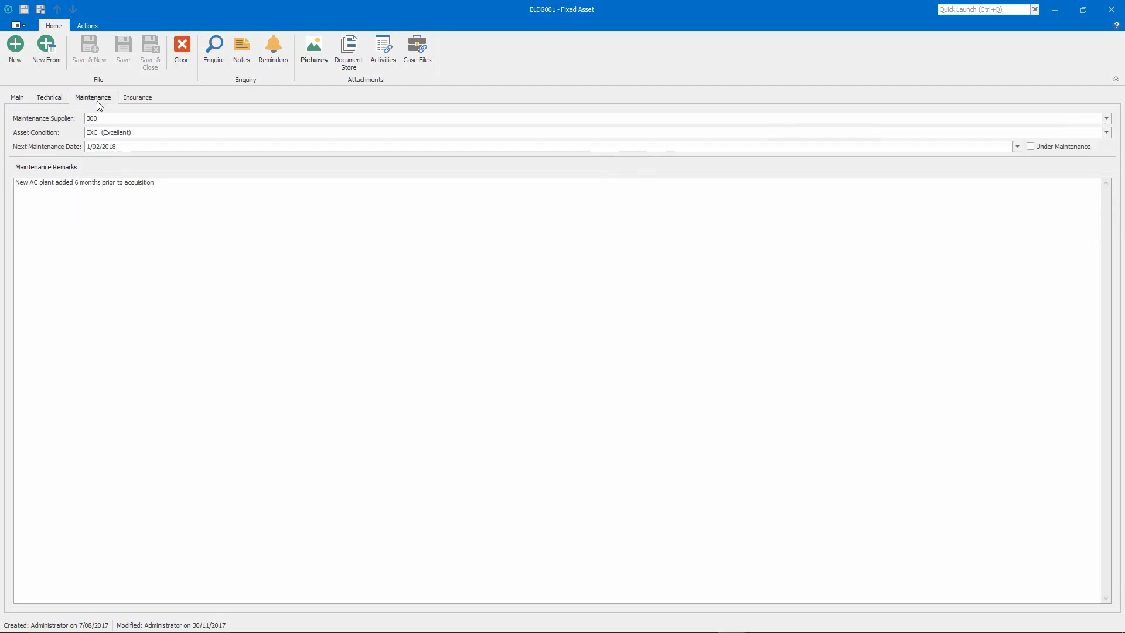
click(131, 102)
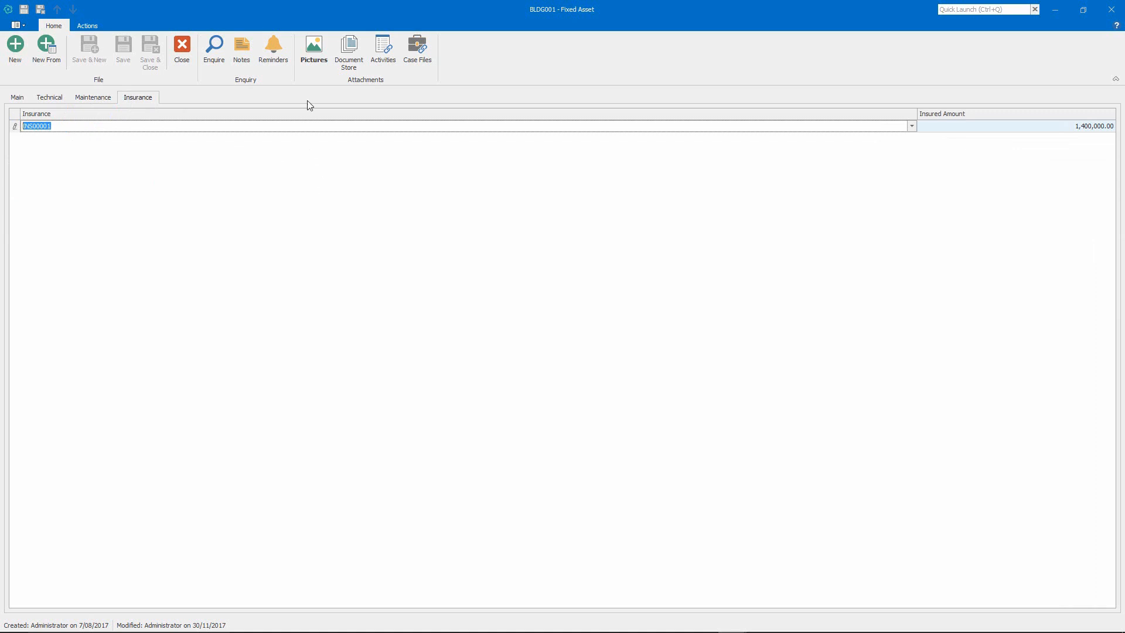
View the pictures attached to the Office Building asset and close the asset record
click(304, 64)
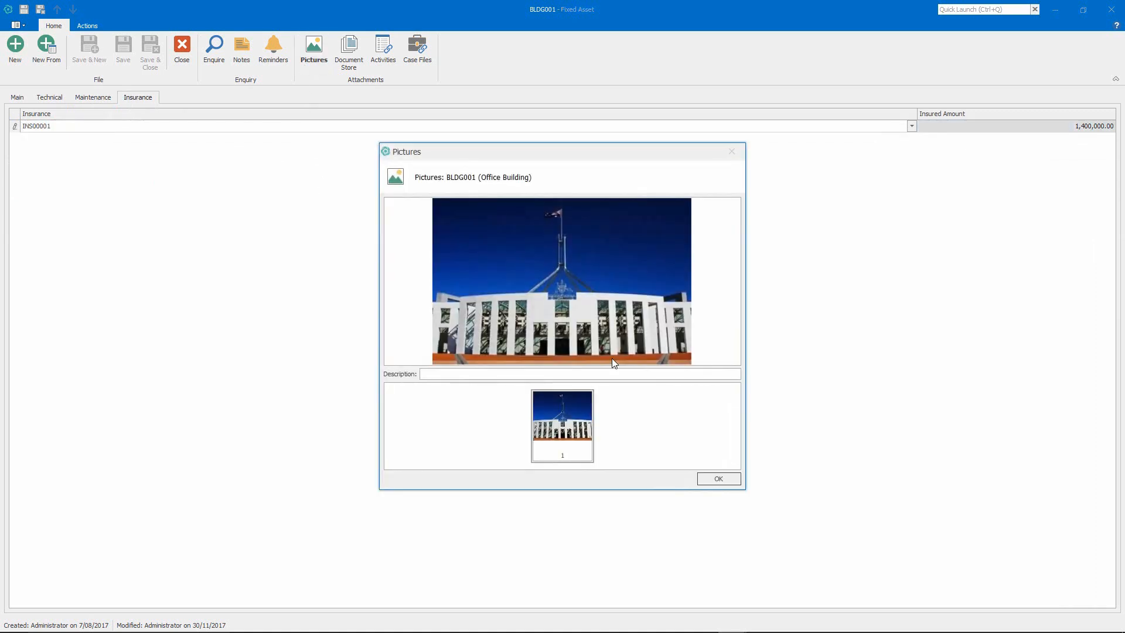
click(715, 479)
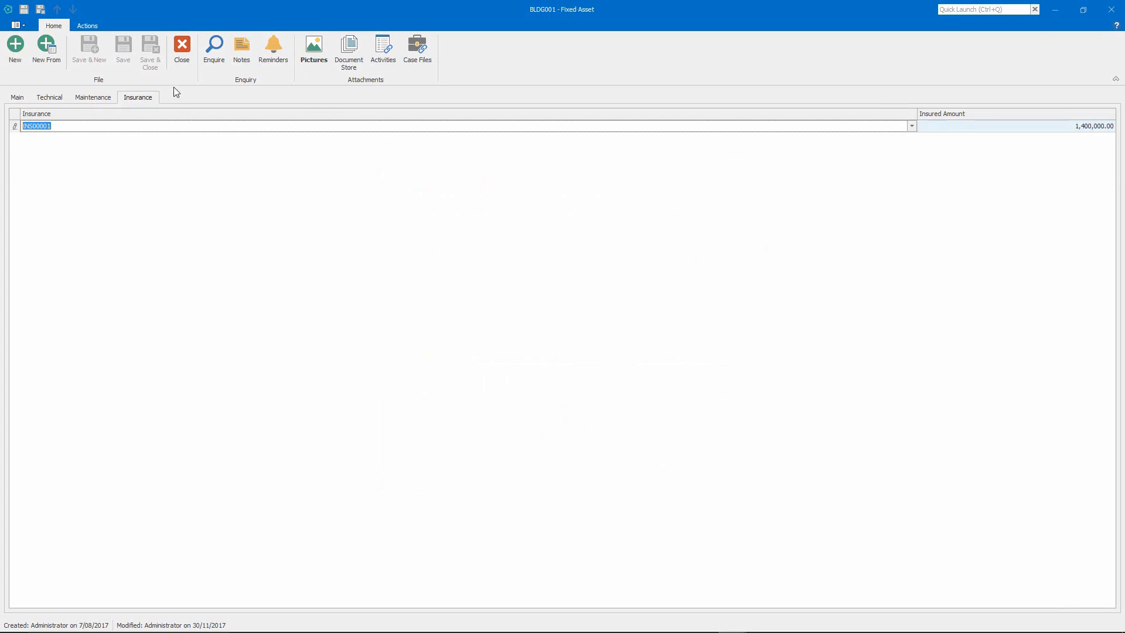
click(182, 61)
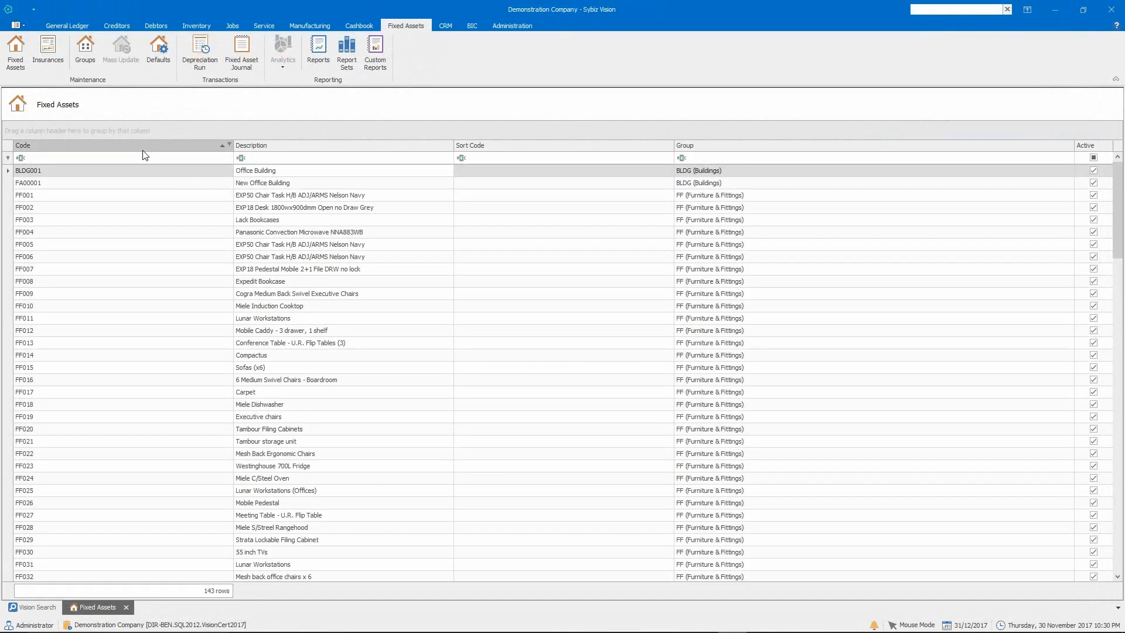
Display the Depreciation Methods list from the Fixed Assets lookup lists
click(16, 25)
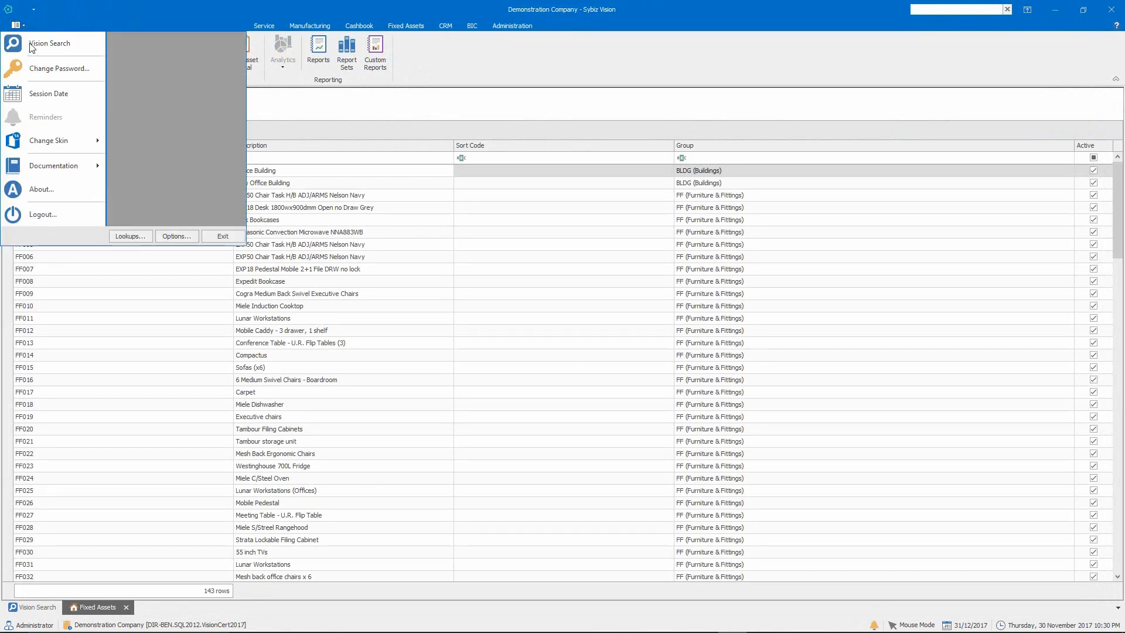
click(142, 235)
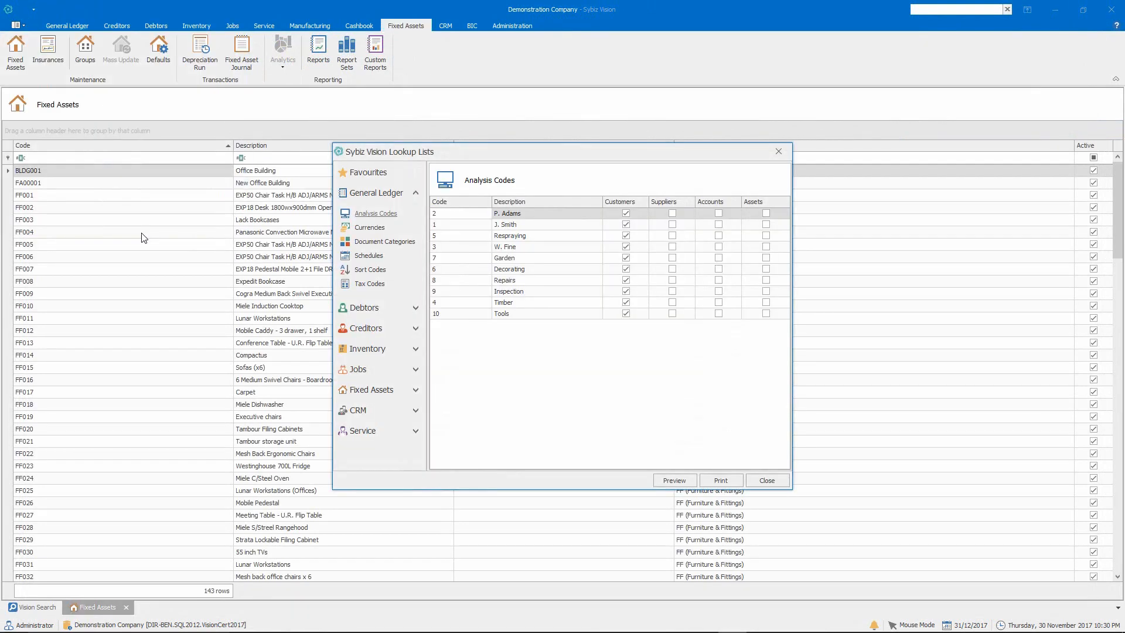
click(415, 389)
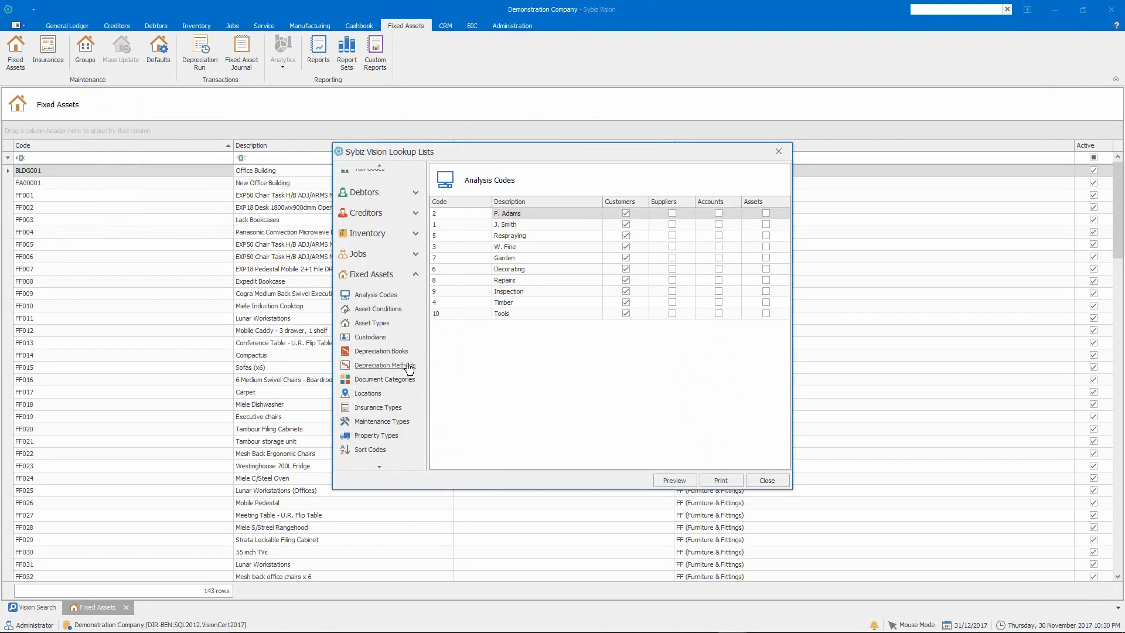
click(409, 366)
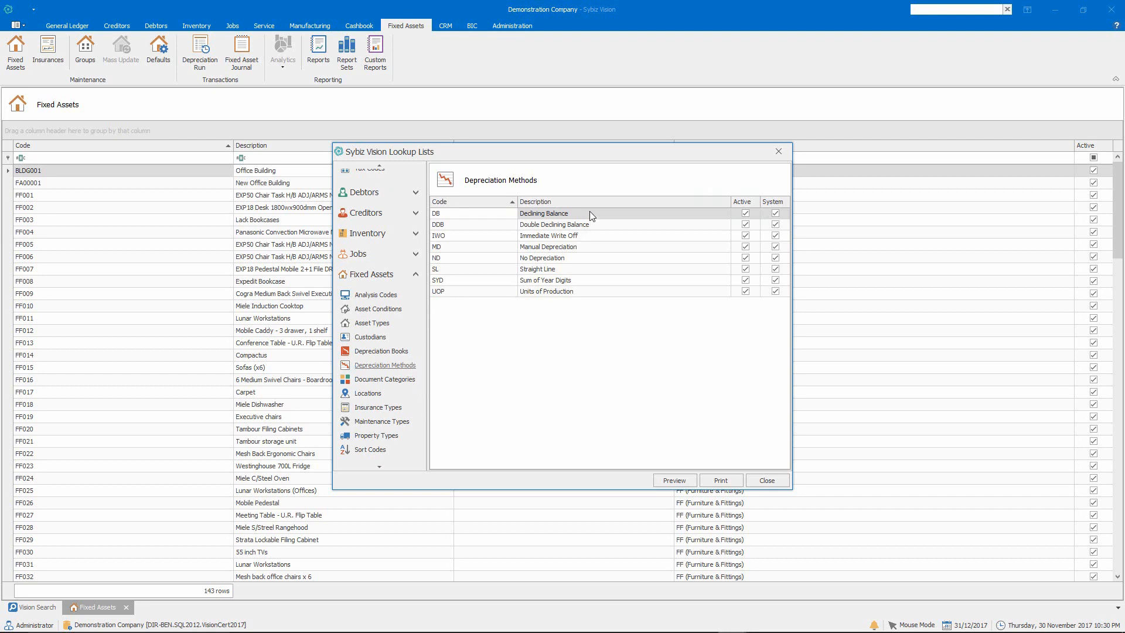
Examine the blank form for adding a depreciation method, discarding it without saving and closing the lookup lists
right_click(600, 310)
click(612, 320)
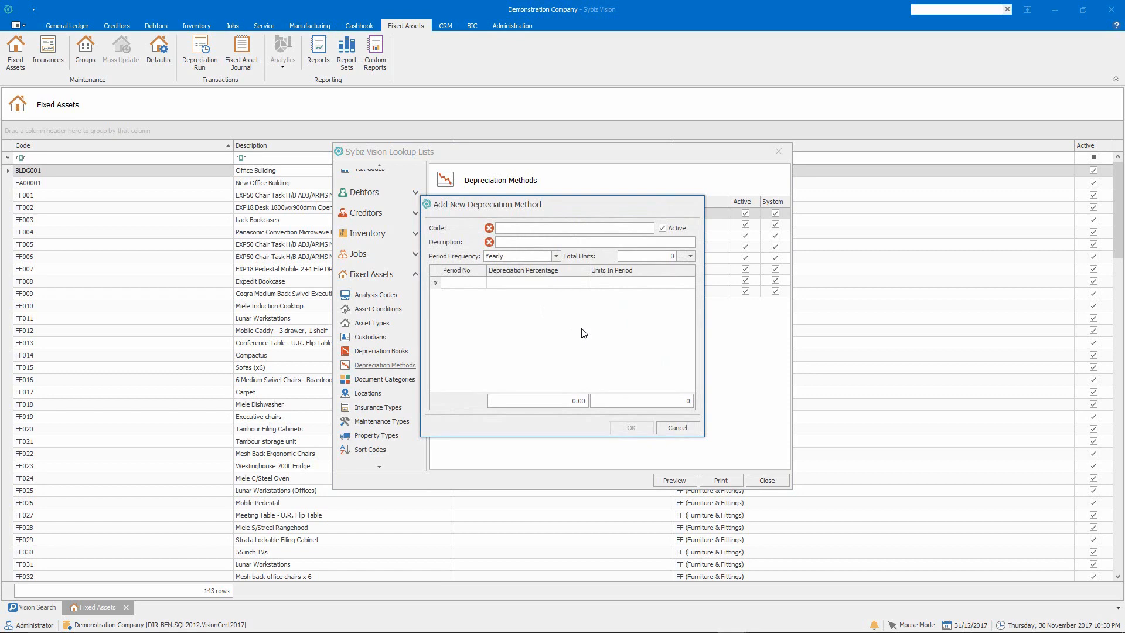
click(677, 428)
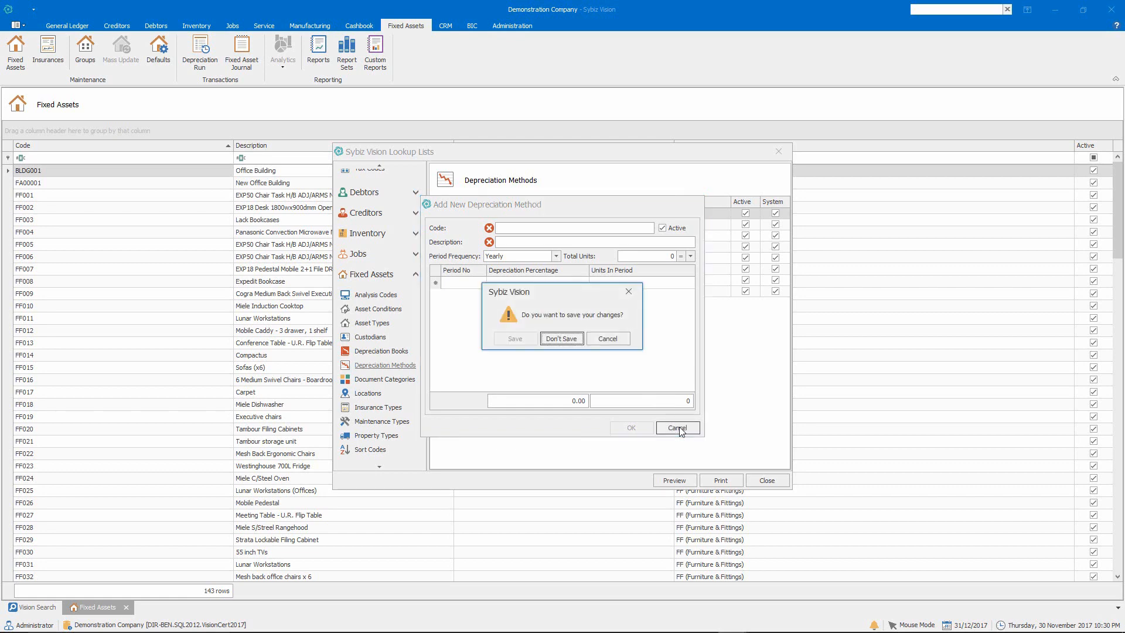
click(563, 339)
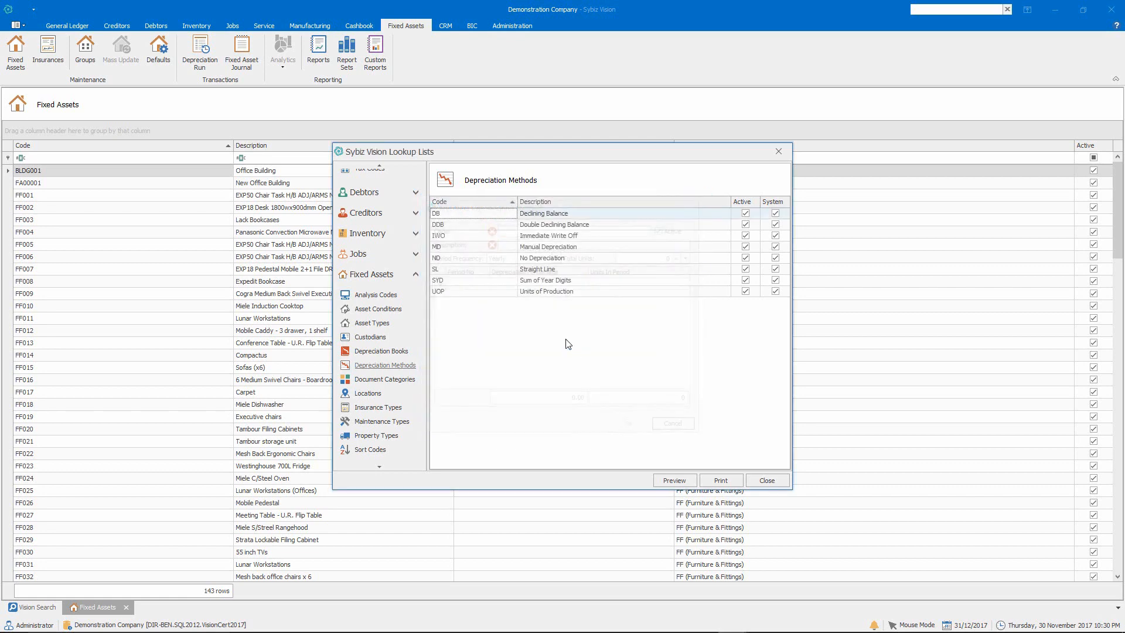
click(766, 479)
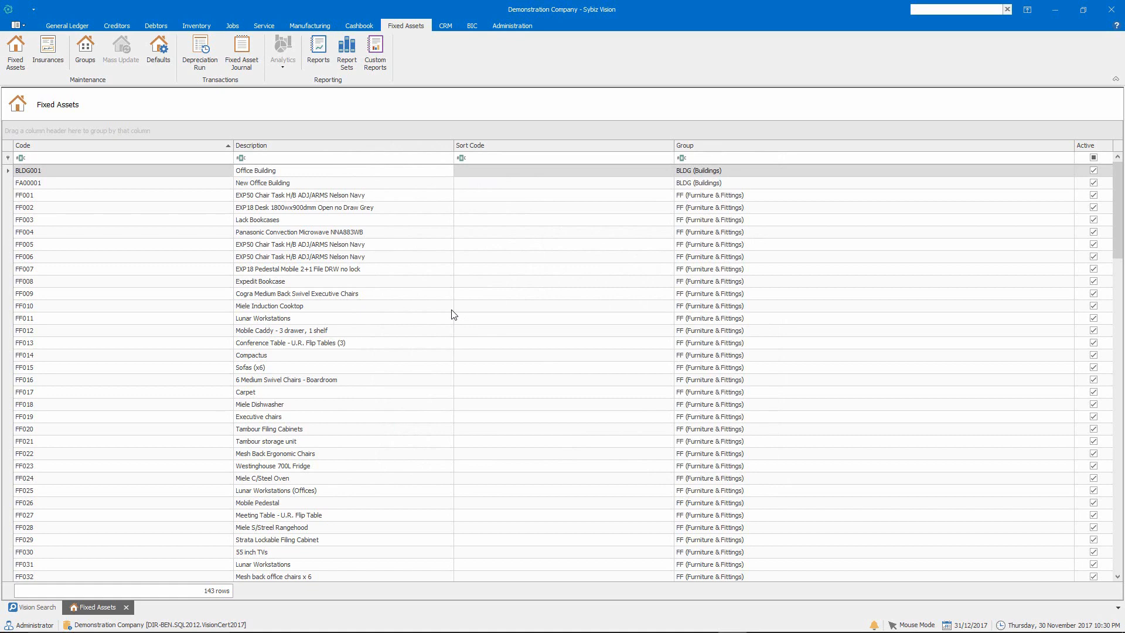
Create a depreciation run for the COMP book up to 31/12/2017, generate its lines and process it
click(196, 64)
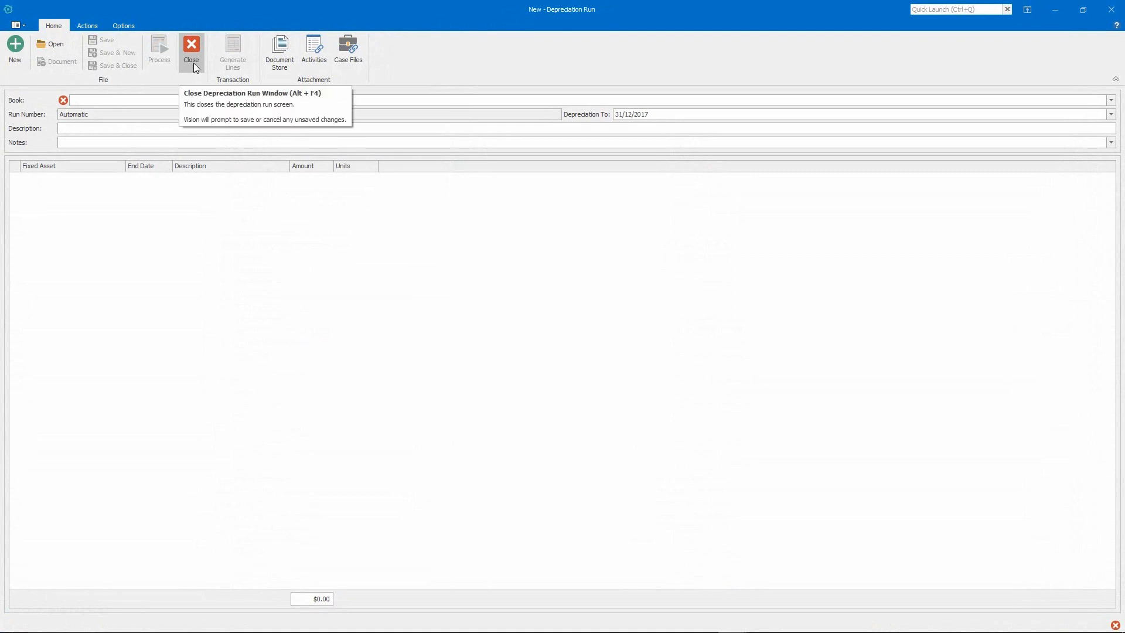
click(1111, 100)
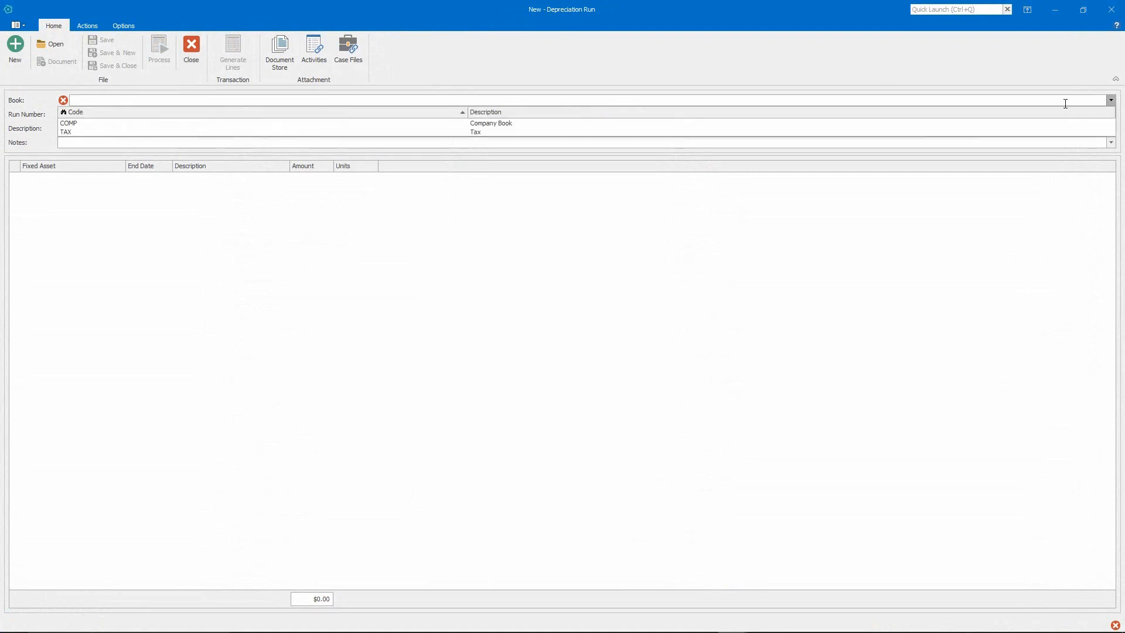
click(1025, 121)
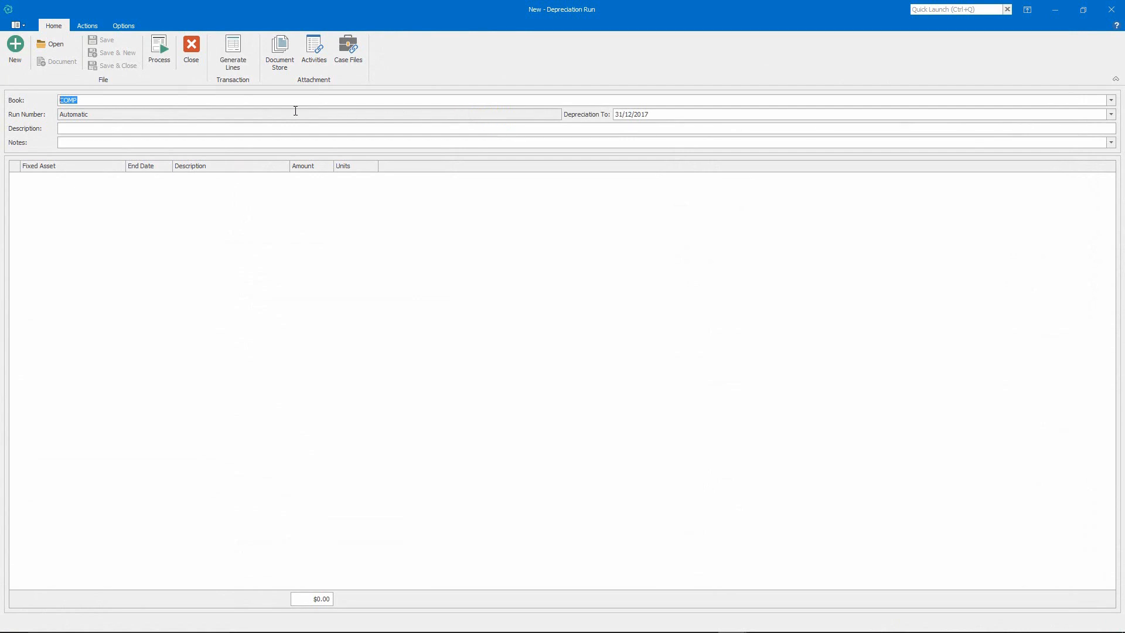
click(232, 65)
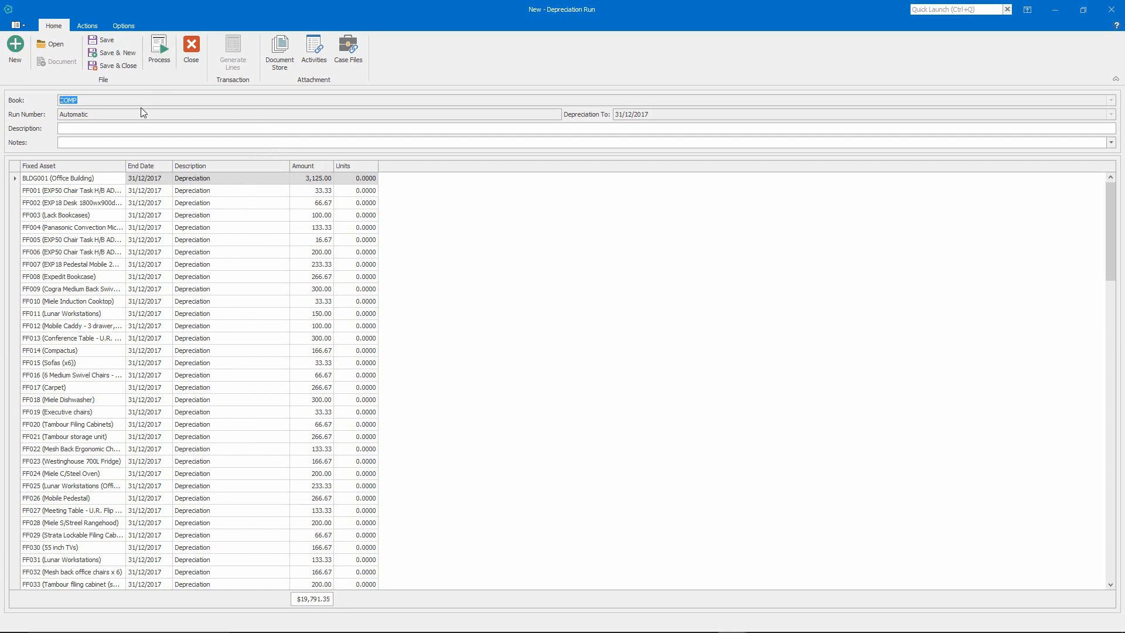
click(158, 56)
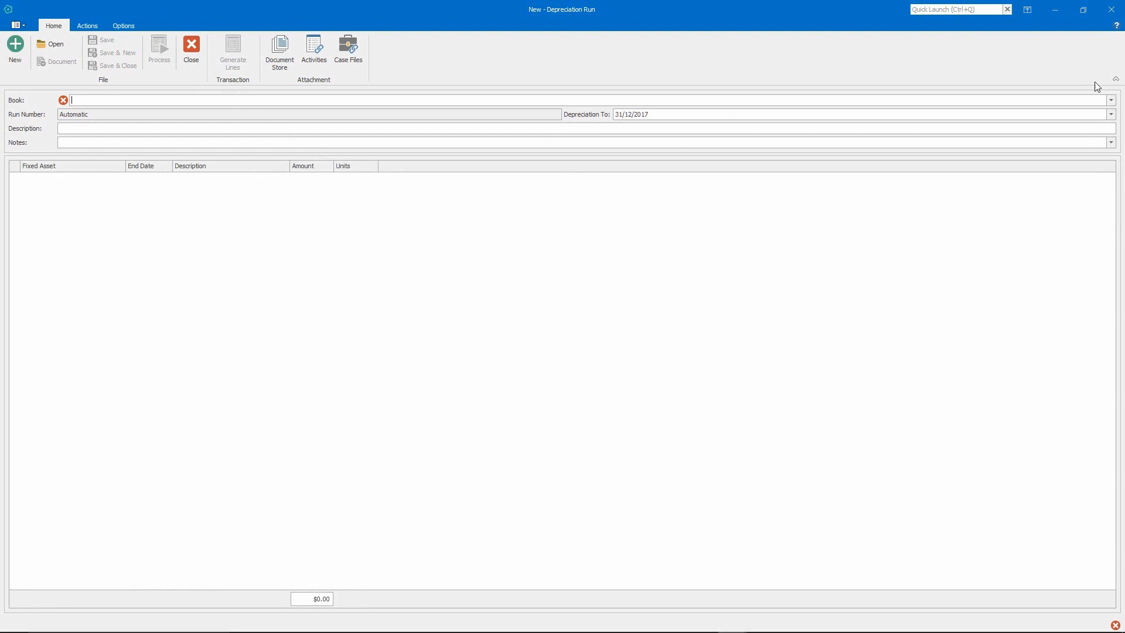
Generate the depreciation run lines for the TAX book up to 31/12/2017 and close the depreciation run
click(1111, 100)
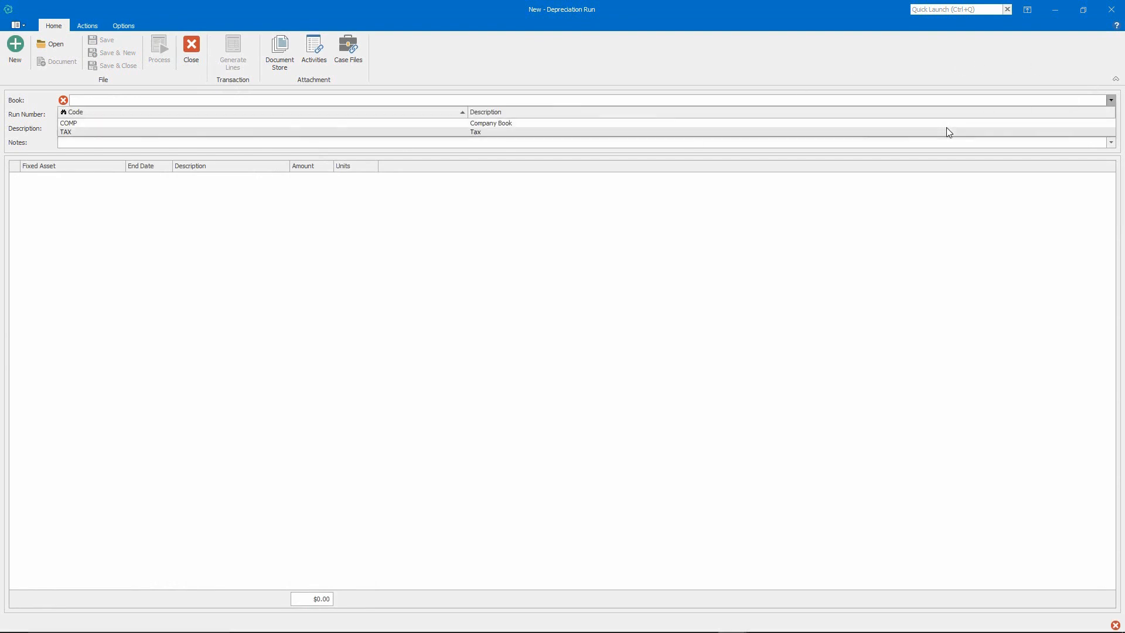
click(948, 133)
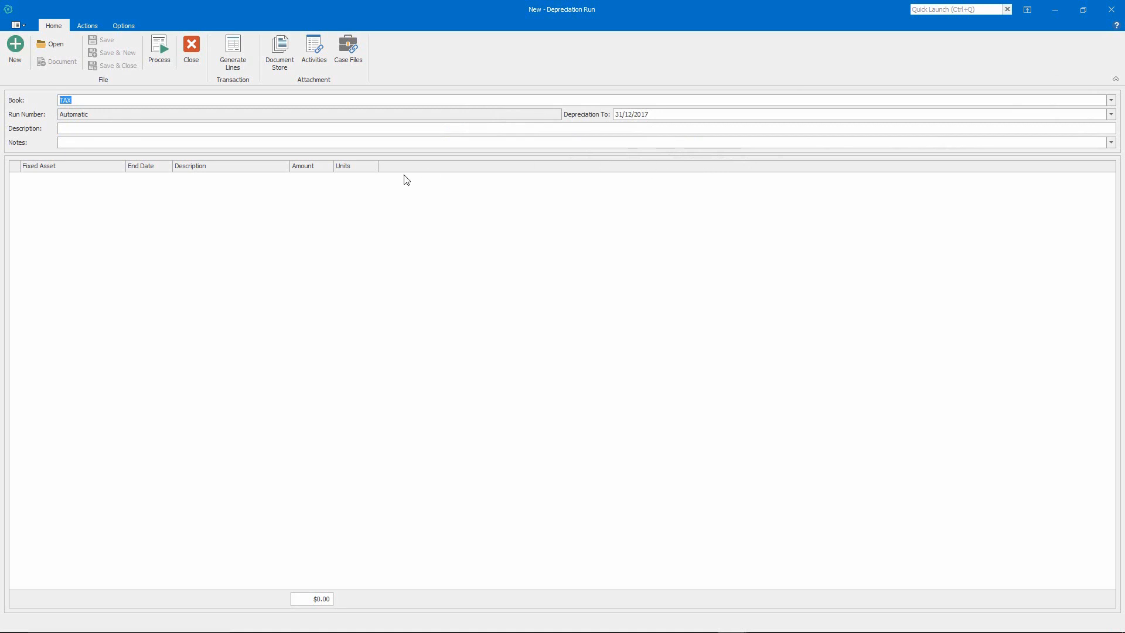
click(223, 57)
click(192, 61)
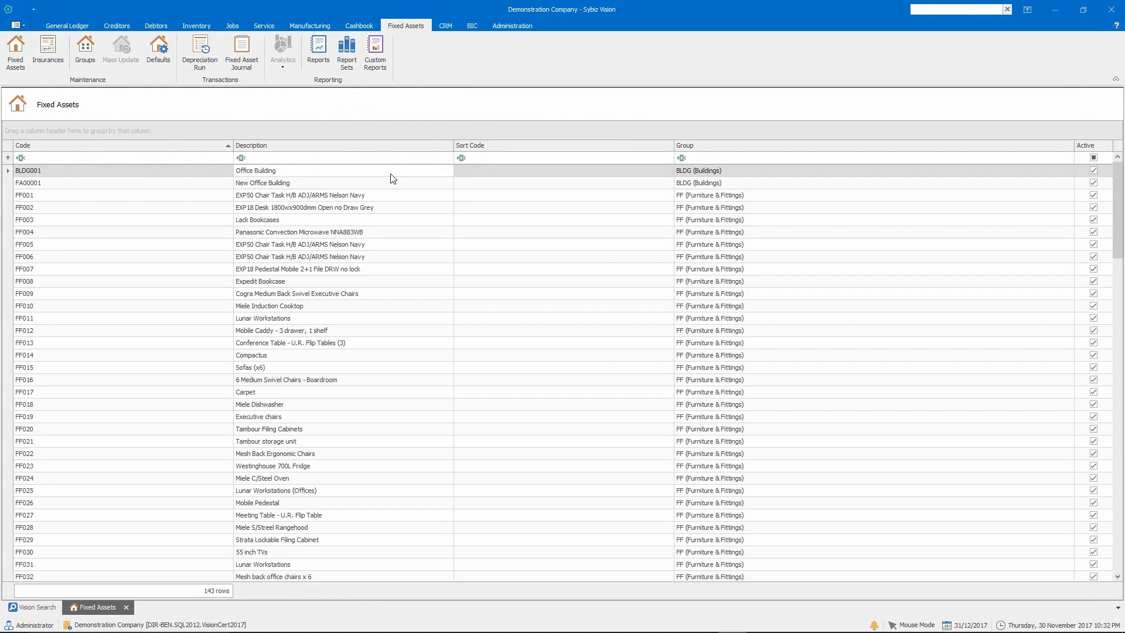
Find the Fixed Assets Depreciation Schedule report by searching for "sche" and preview it for the Current Period
key(ctrl+q)
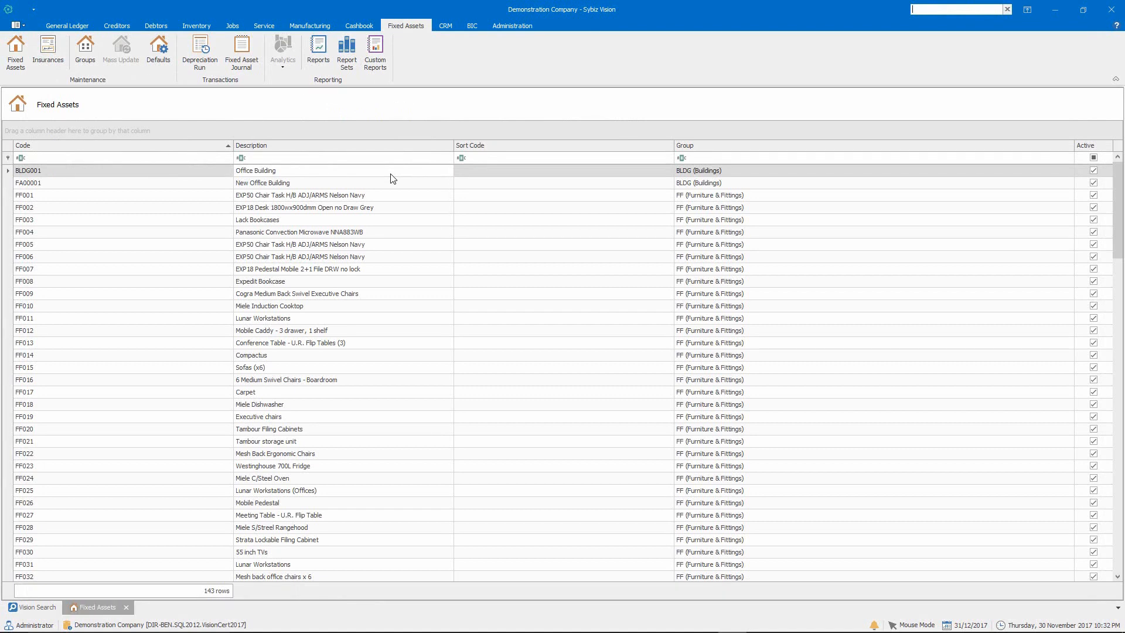
text(sc)
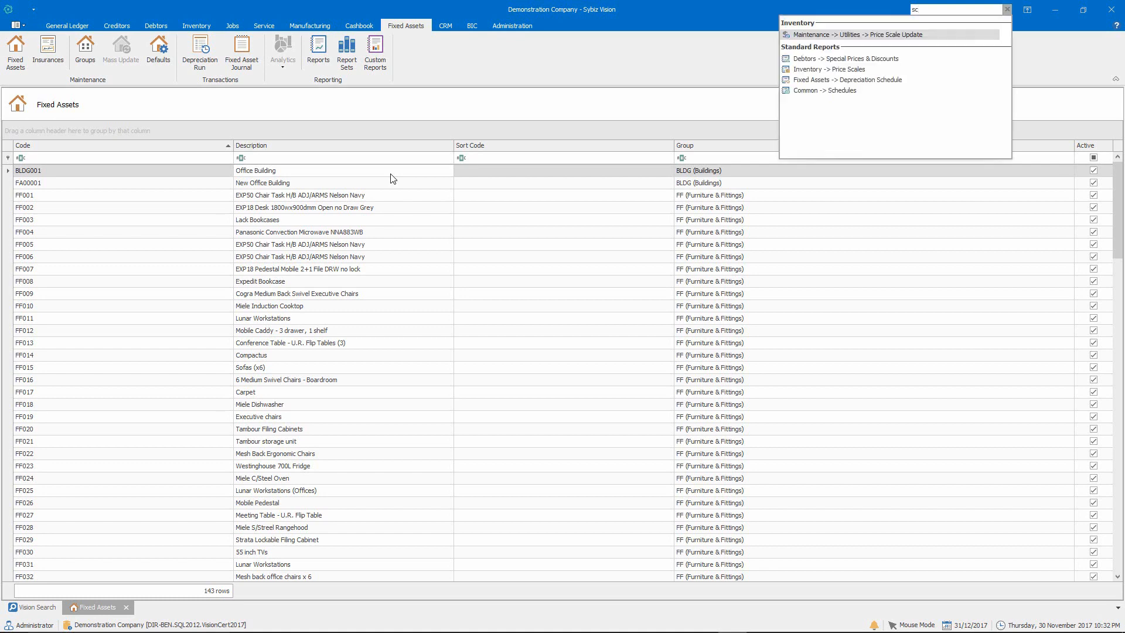
text(he)
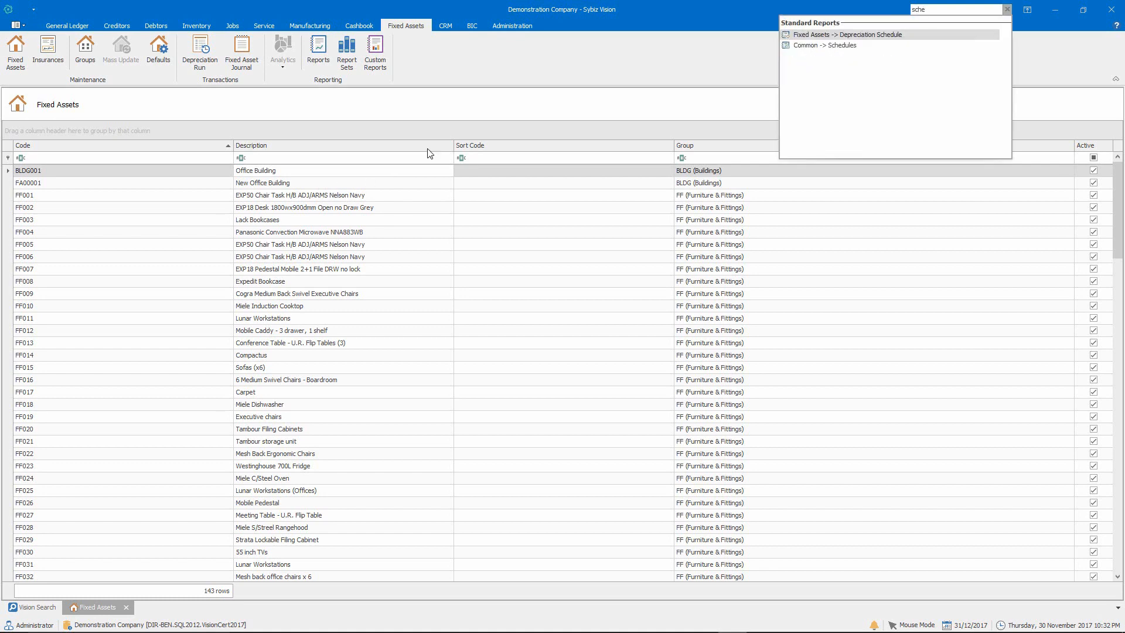
click(862, 36)
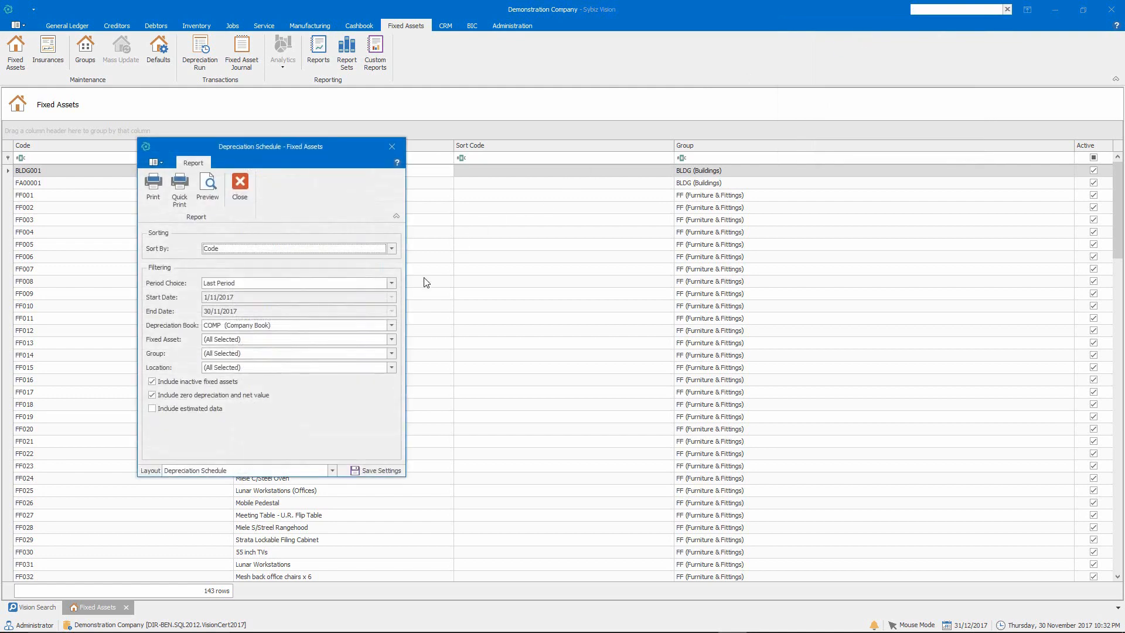
click(272, 284)
click(261, 293)
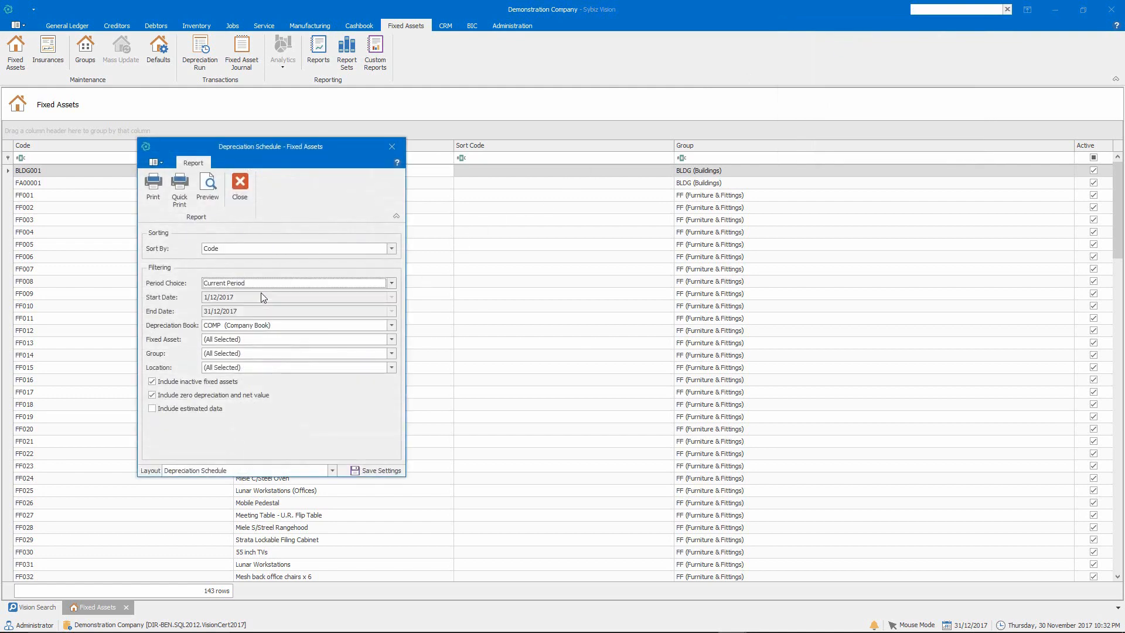
click(210, 186)
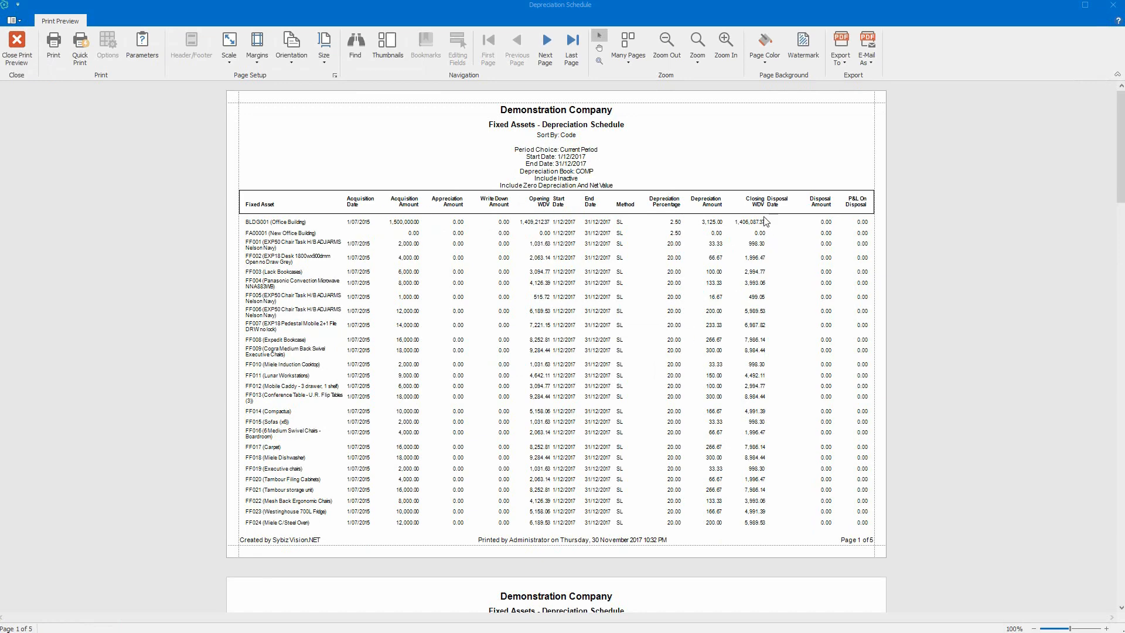
Check the totals on the last page of the Depreciation Schedule and close the report
click(573, 52)
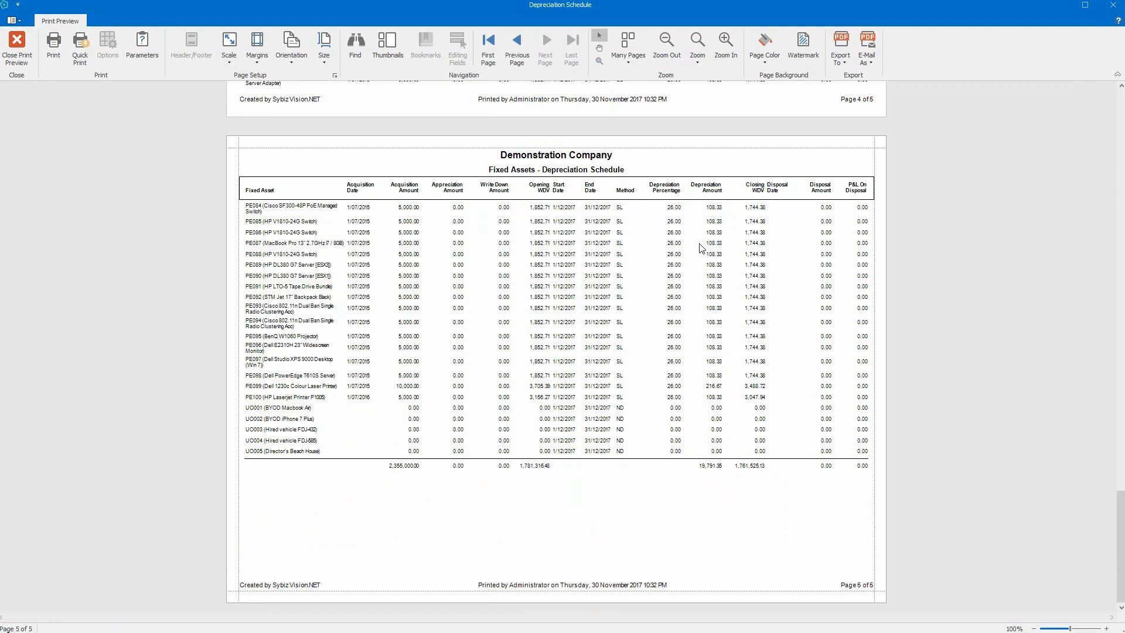
click(14, 52)
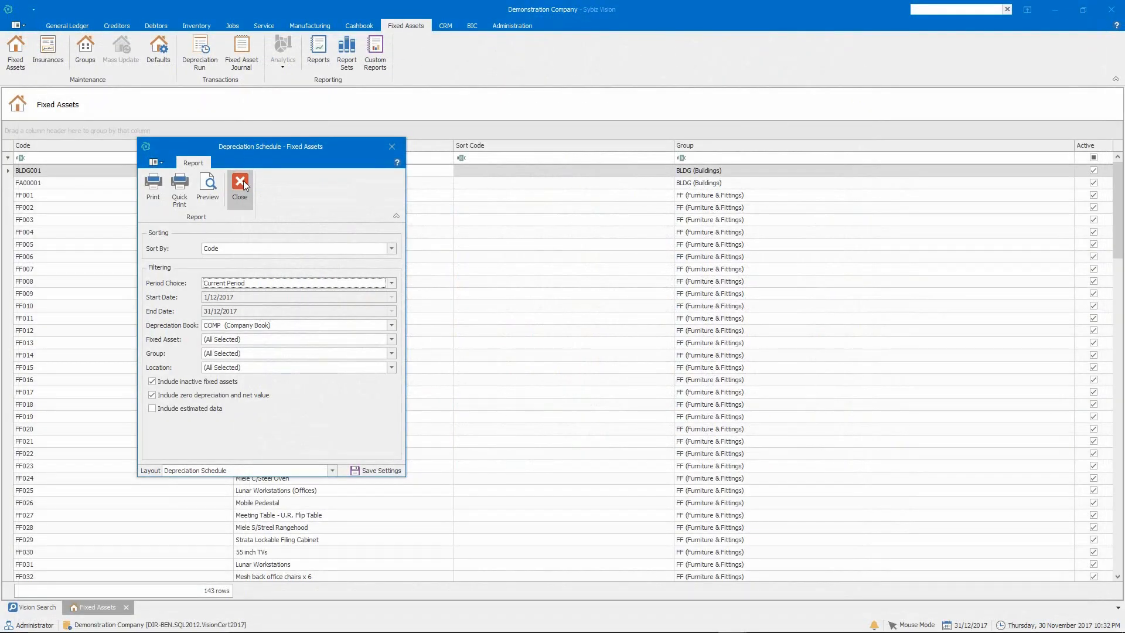
click(244, 181)
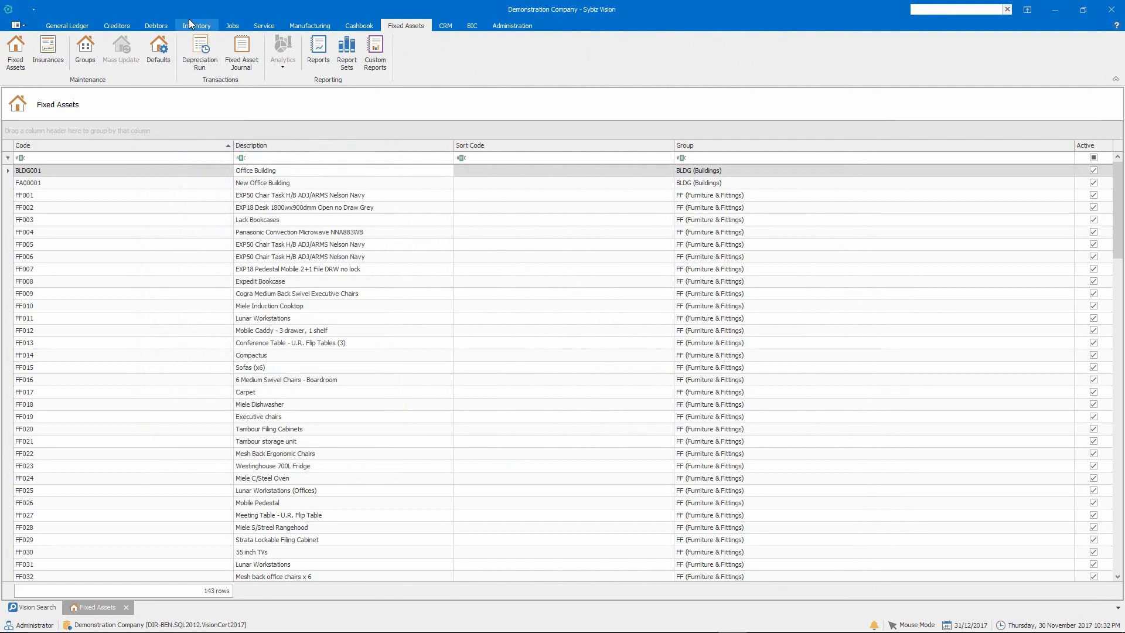
Open the saved Creditors purchase requisition from Demonstration Supplier, review its New Office Building fixed asset line, and close it
click(128, 25)
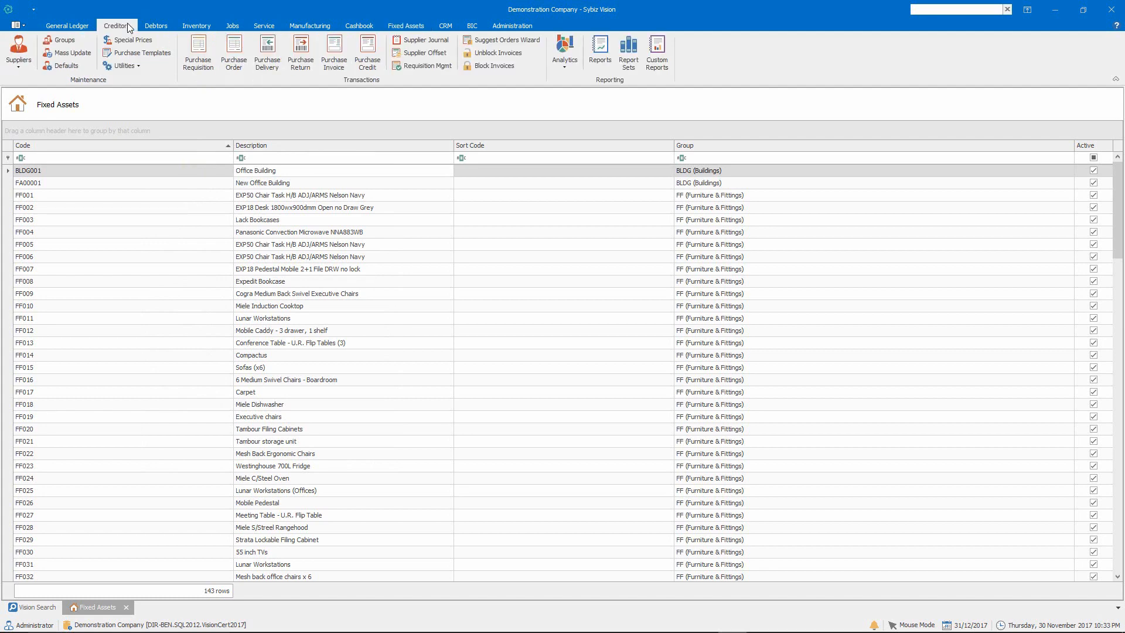
click(206, 59)
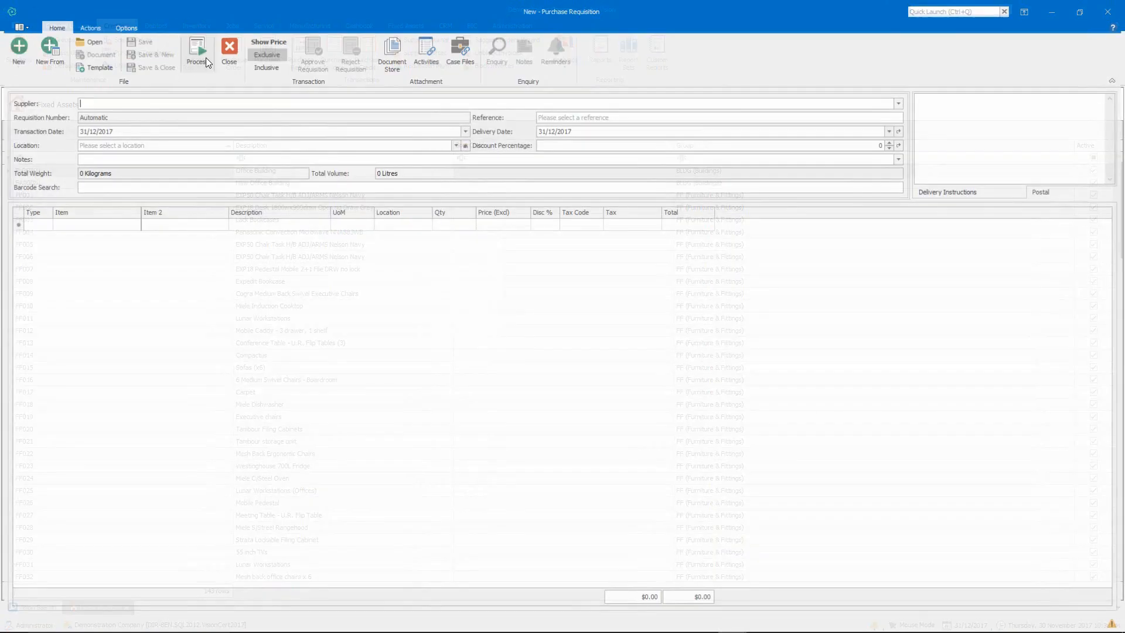
click(101, 41)
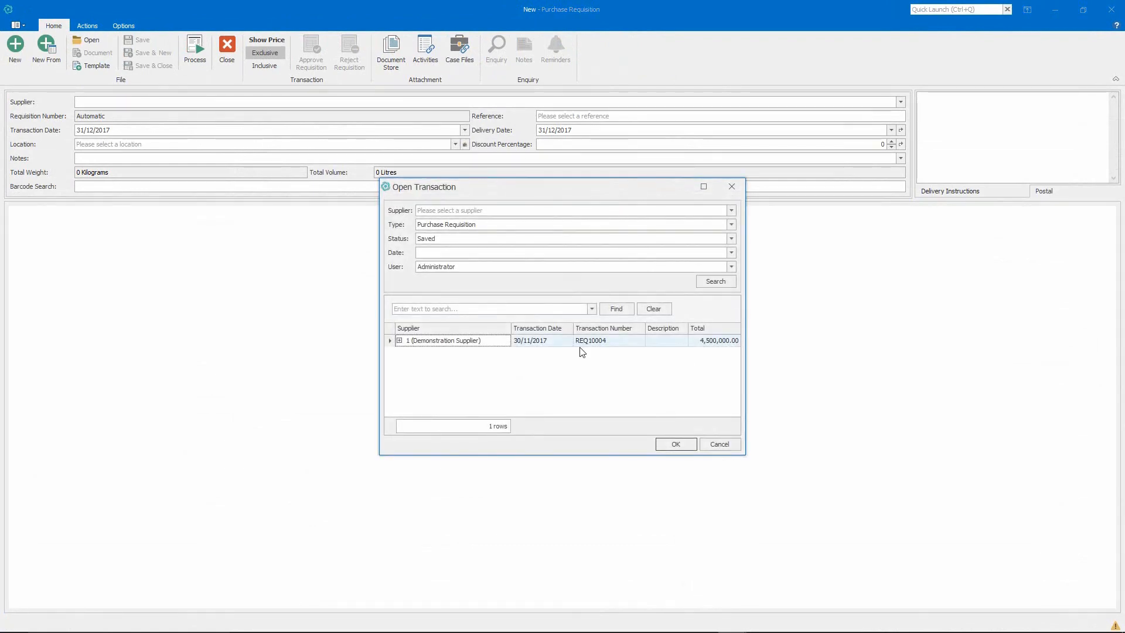
double_click(562, 345)
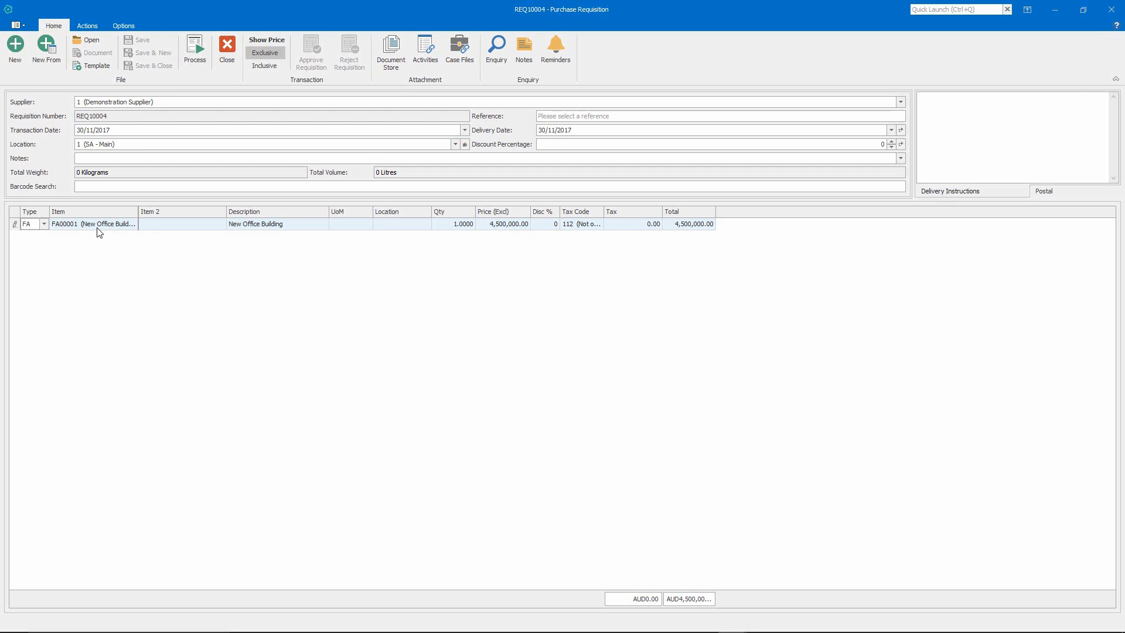
click(228, 65)
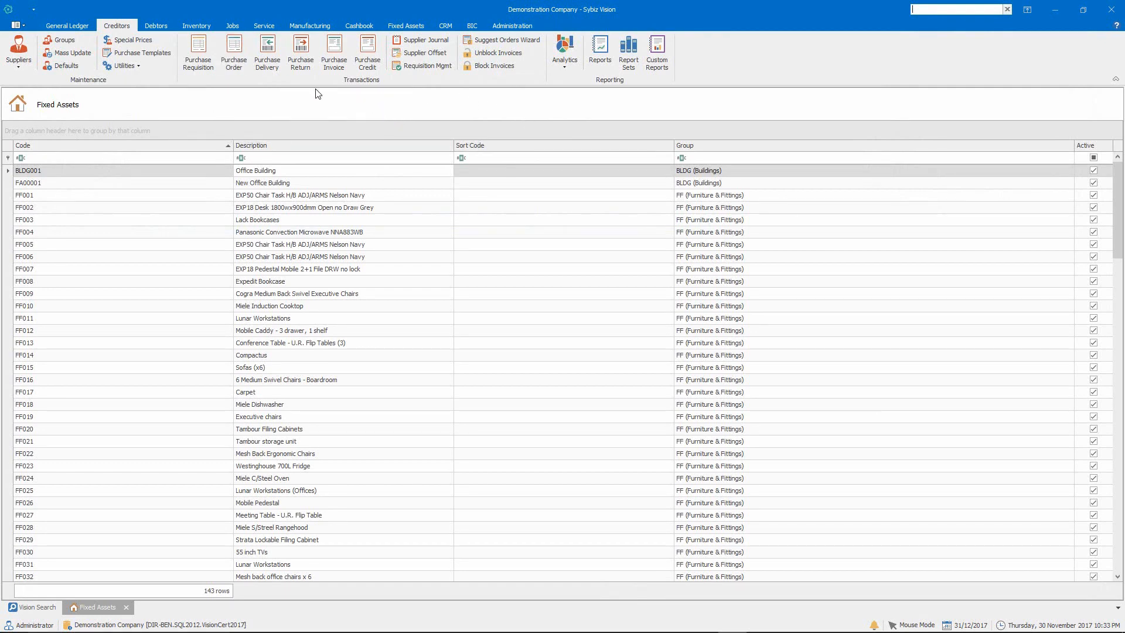
Open the saved fixed asset journal "Sale of old office building", process it and close the journal window
click(393, 26)
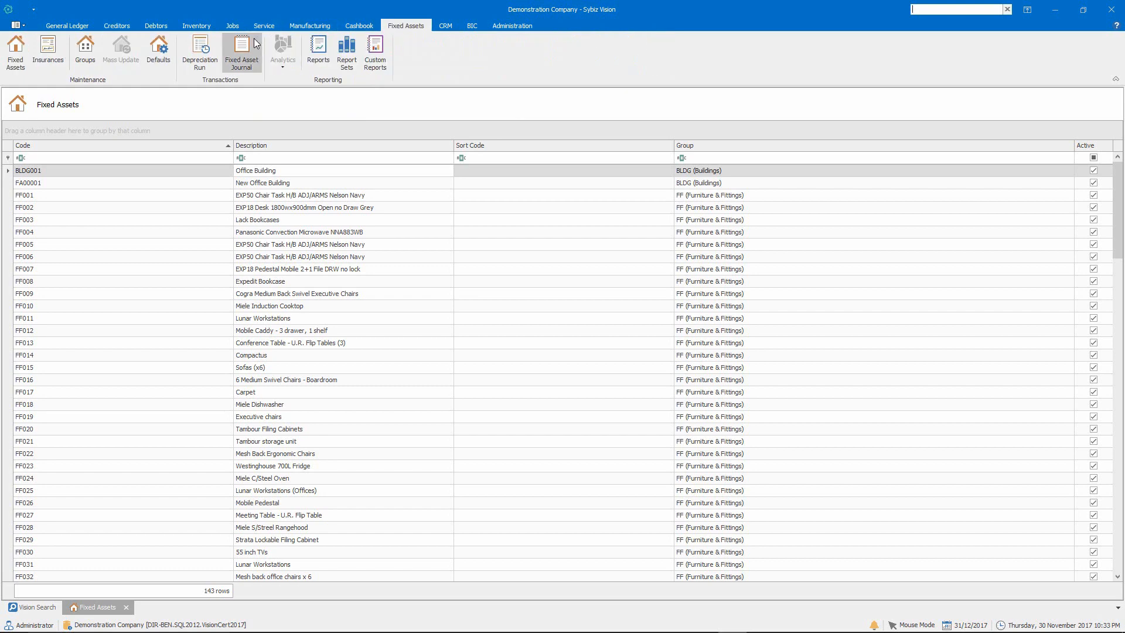
click(243, 65)
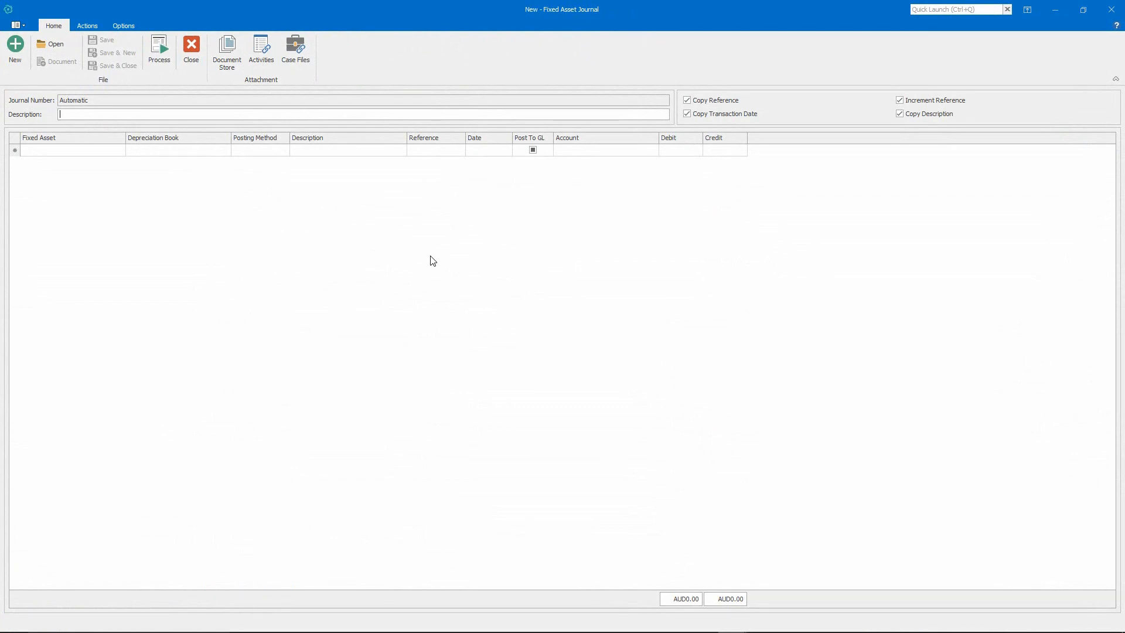
click(53, 47)
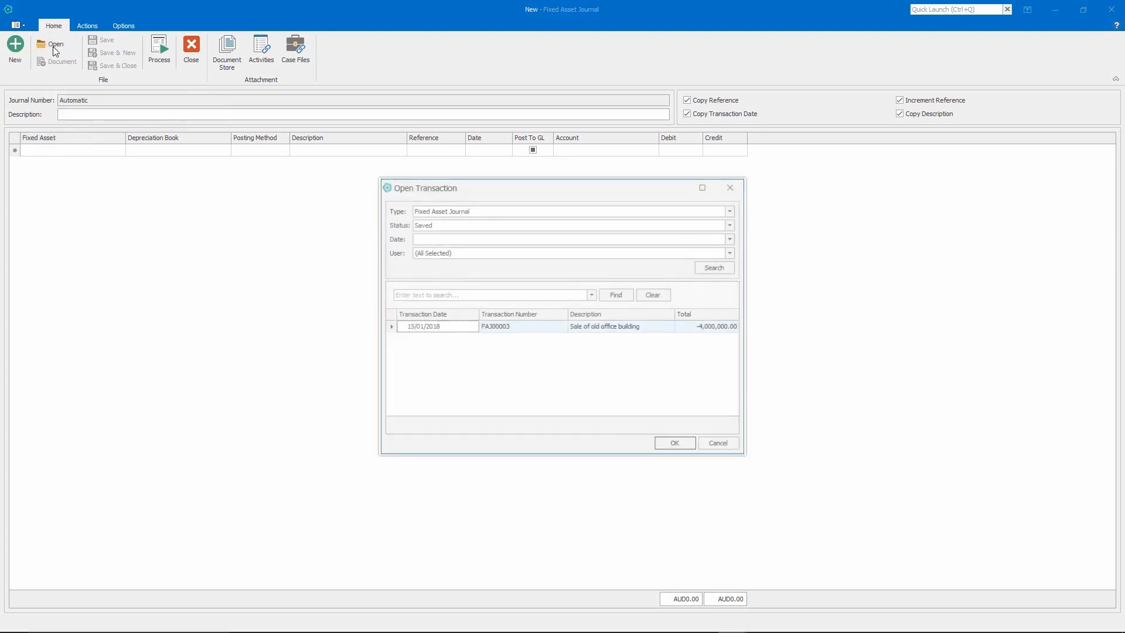
double_click(468, 328)
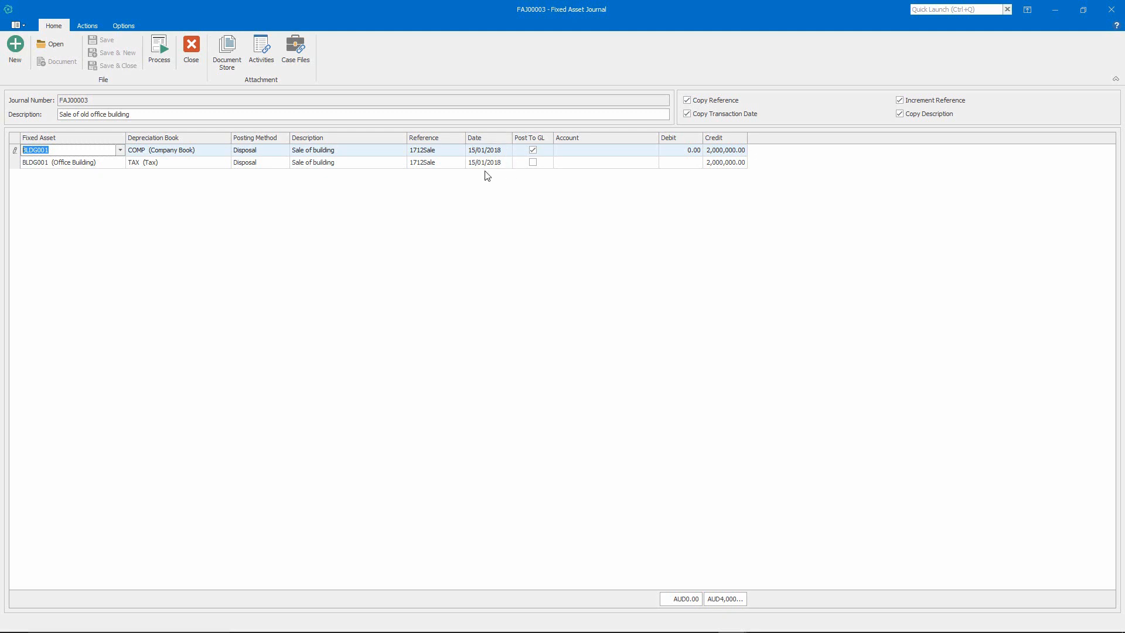
click(165, 65)
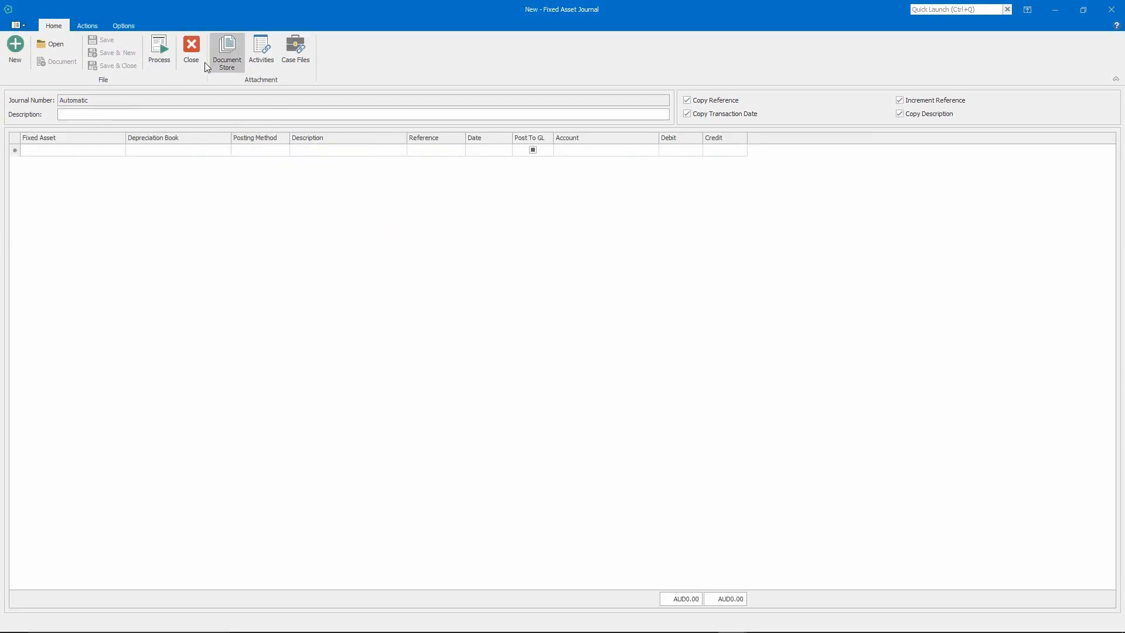
click(197, 57)
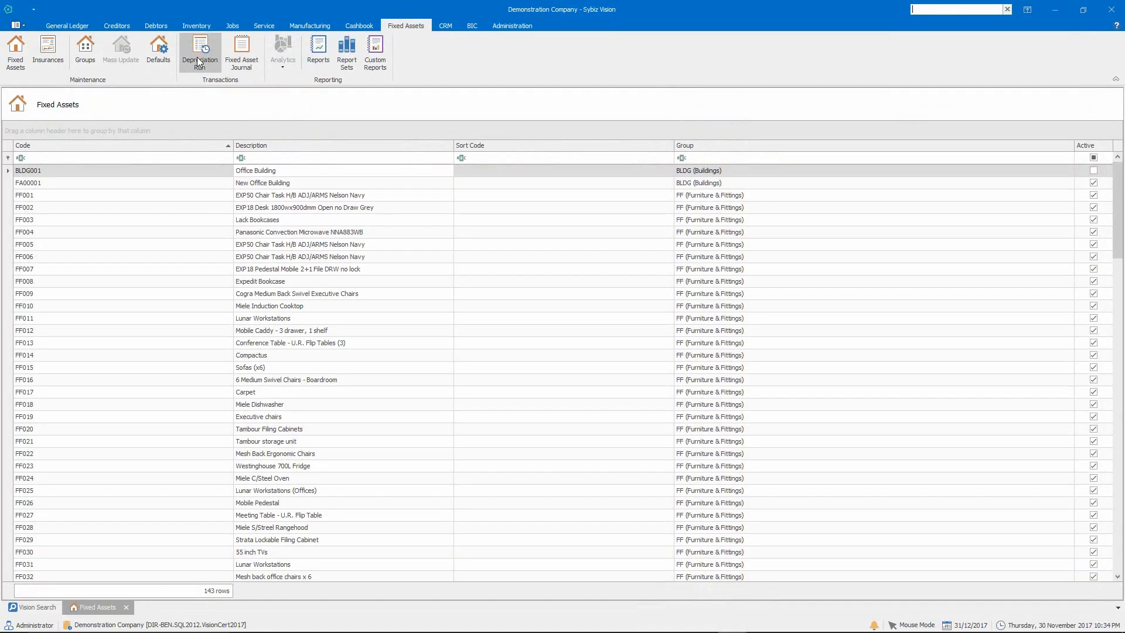
Review the Company History of asset BLDG001 with the end date set to 31/01/2018, check the building sale entries, and close the enquiry
double_click(199, 170)
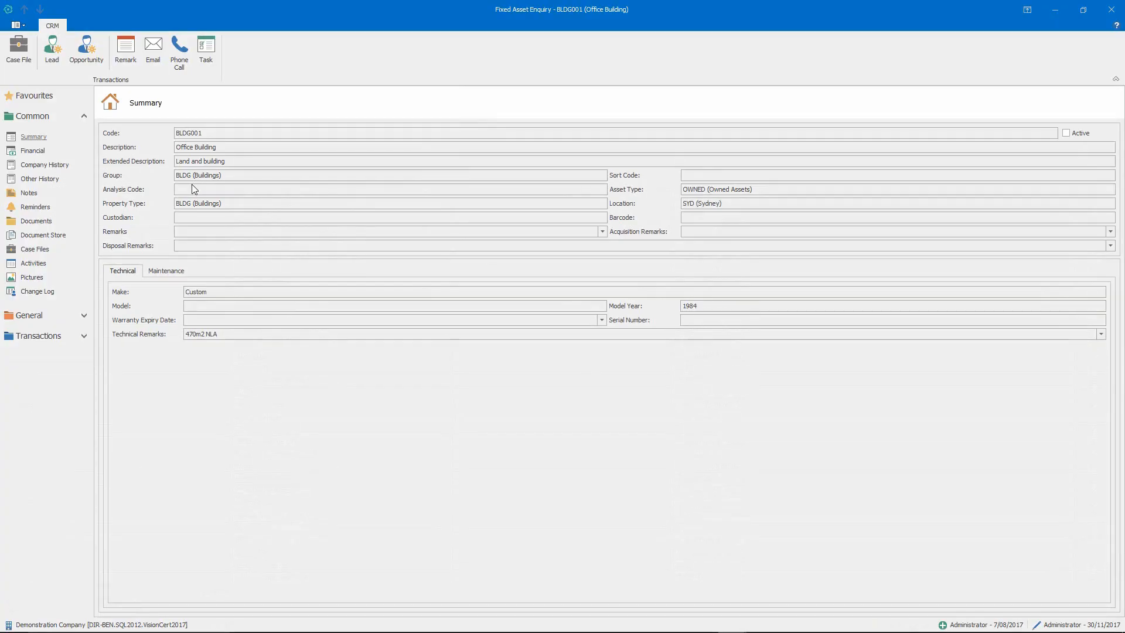
click(68, 169)
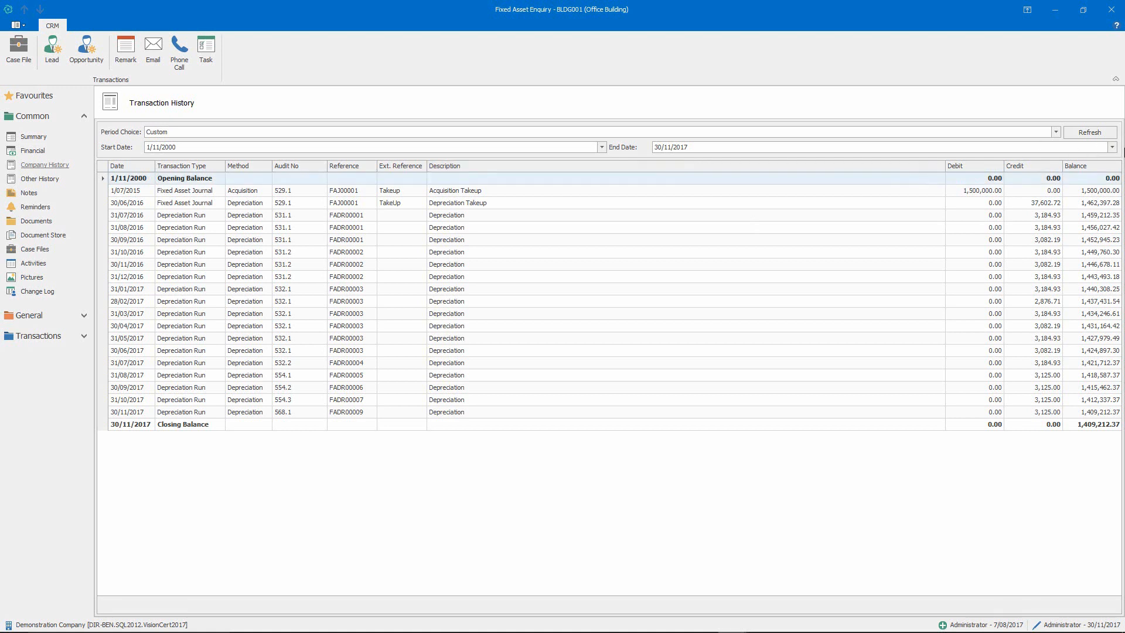
click(1112, 147)
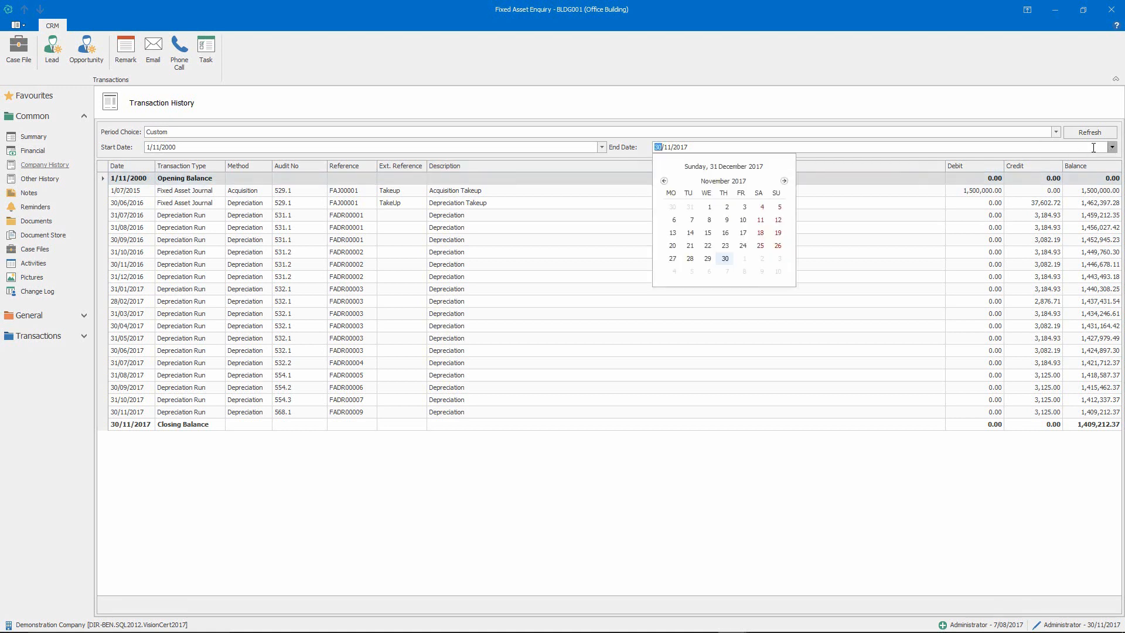
click(785, 181)
click(784, 181)
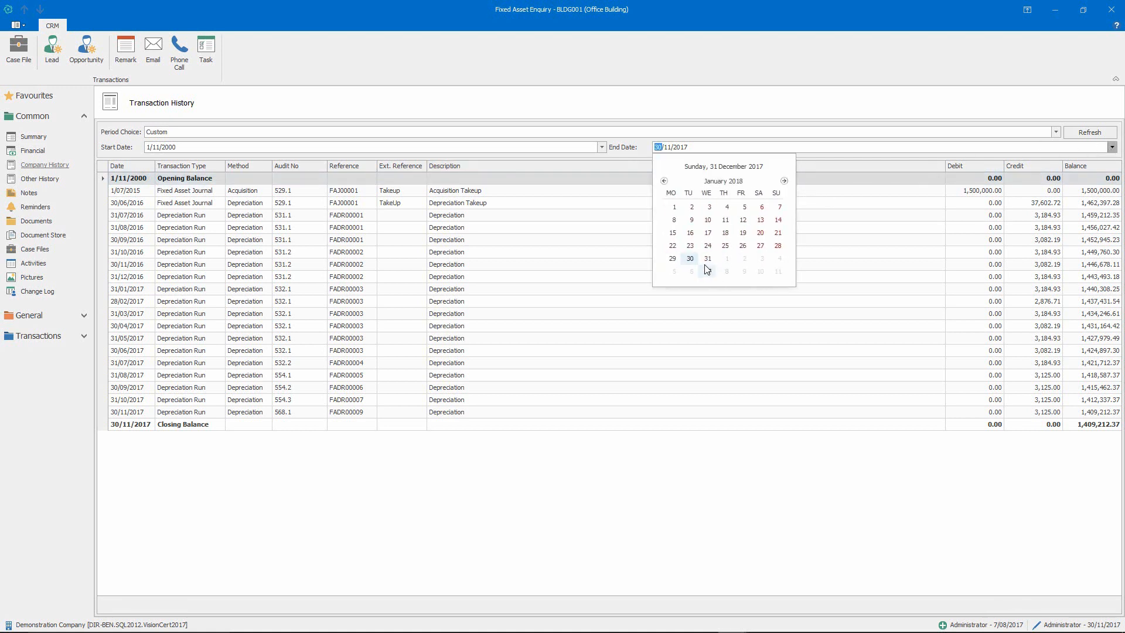
click(706, 262)
click(1104, 133)
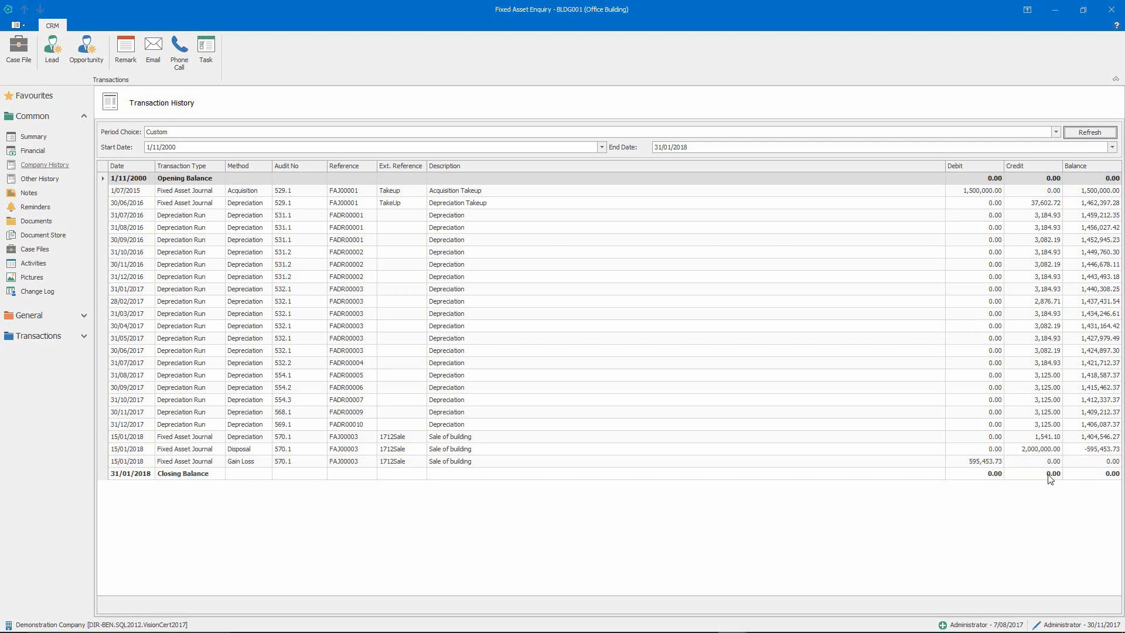
click(1043, 438)
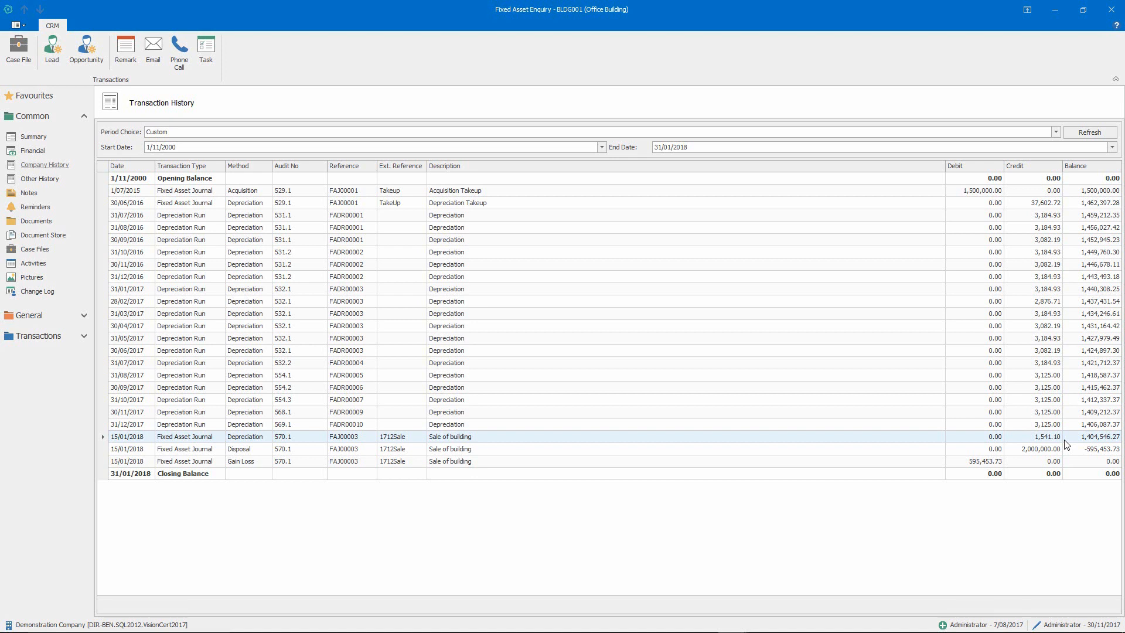
click(1109, 10)
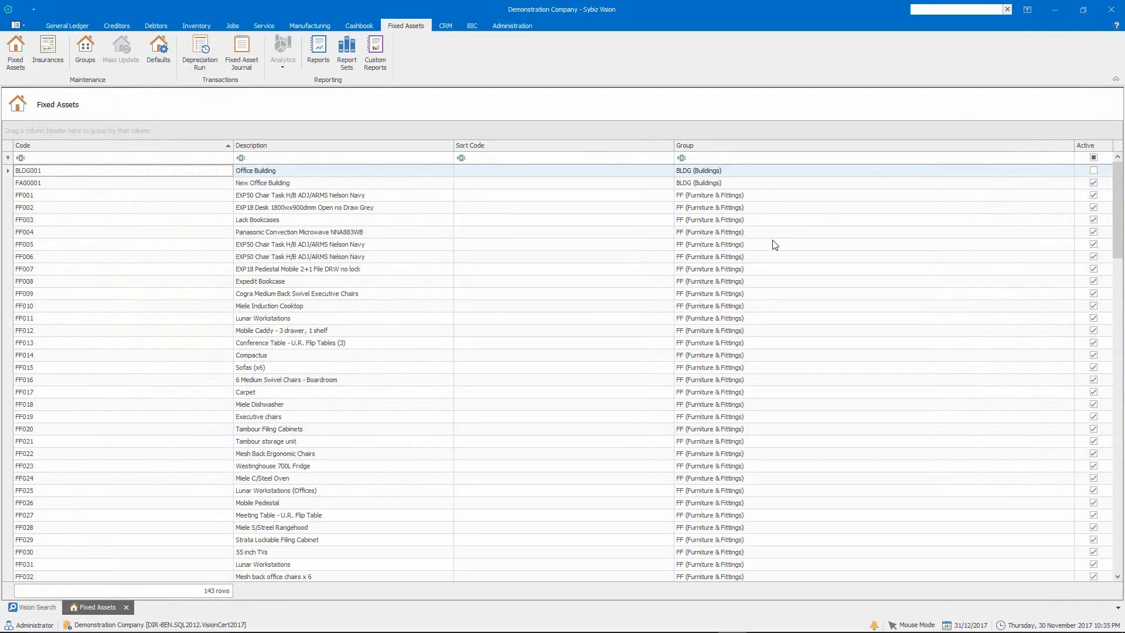